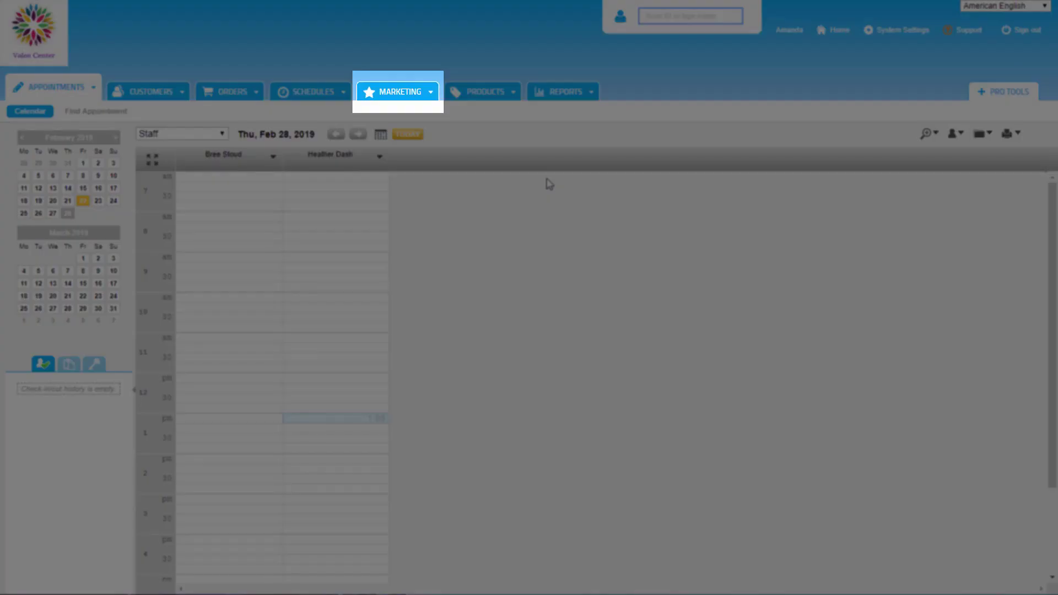
Step: Start a new email campaign from the Marketing area and scroll through the templates to Announcement
click(404, 93)
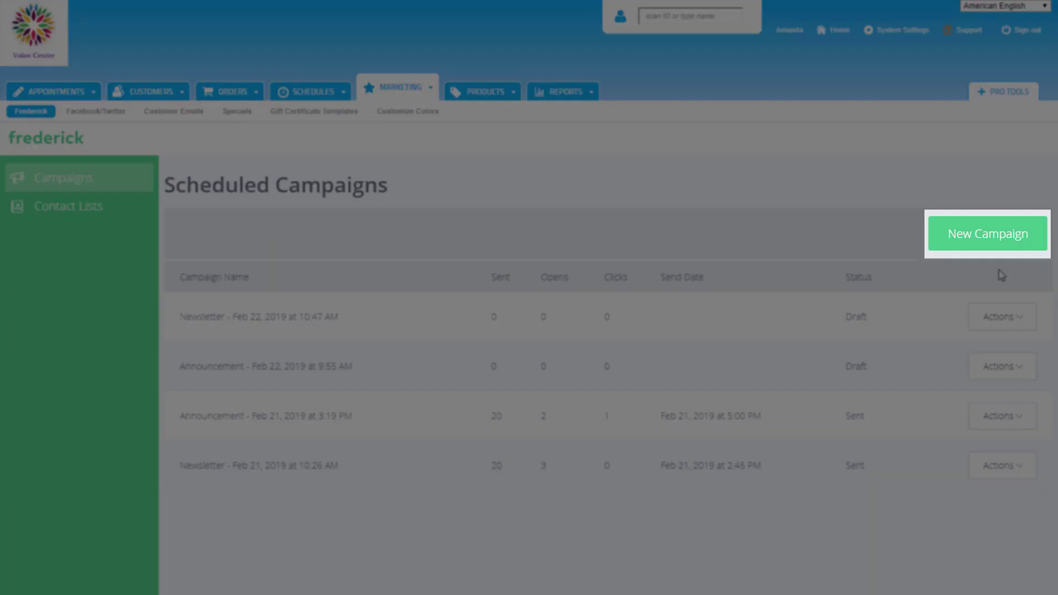
click(987, 237)
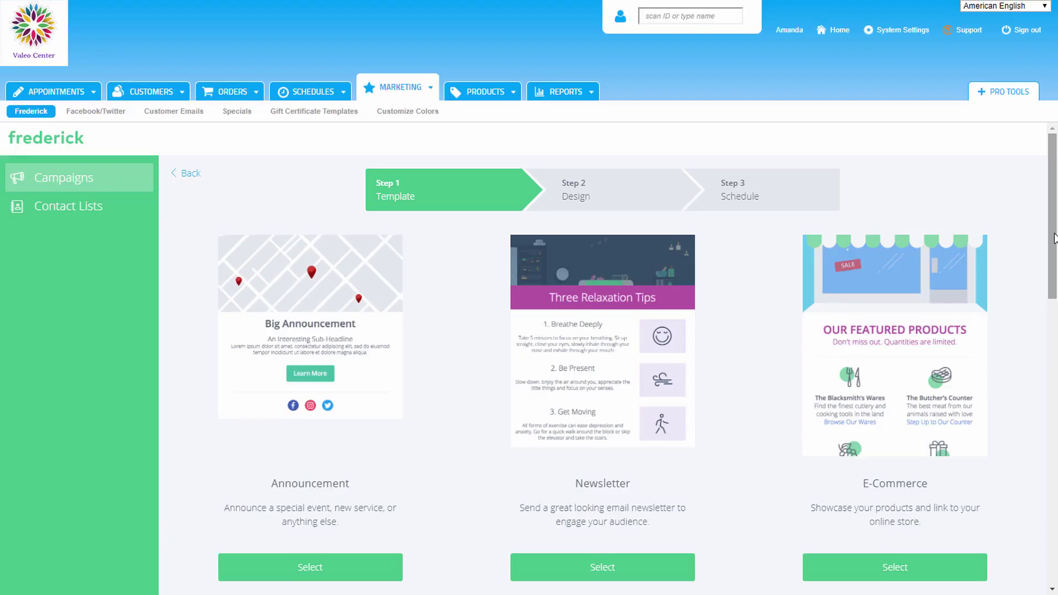
drag(1055, 238, 1056, 480)
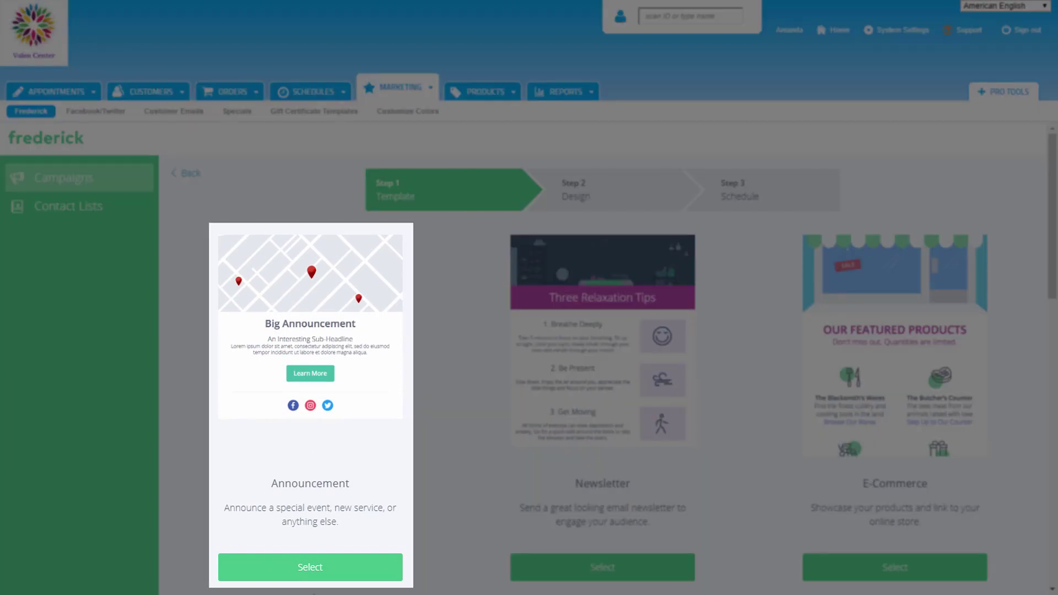
click(310, 567)
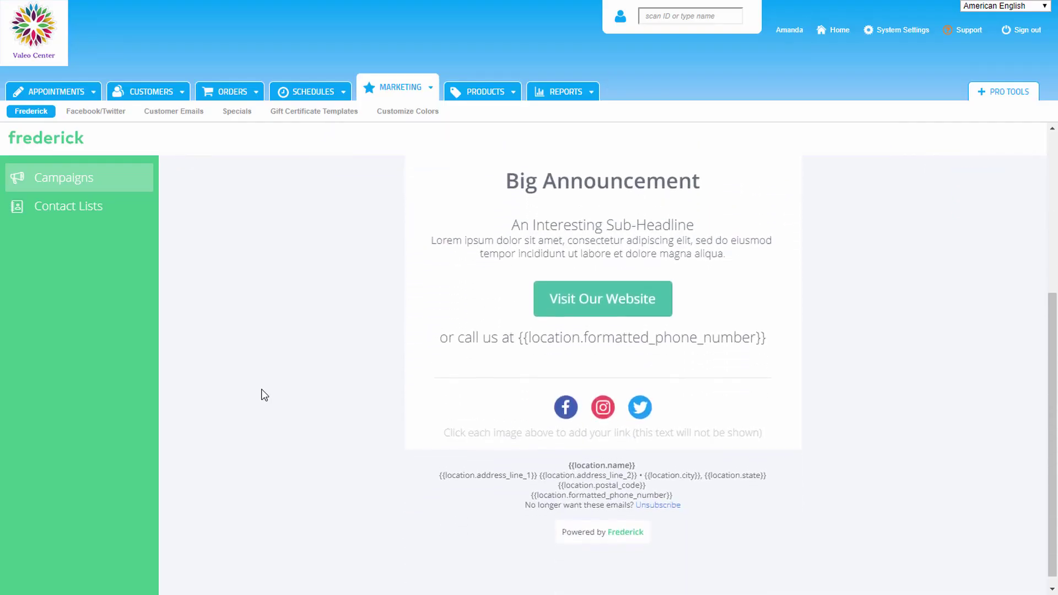
scroll(264, 396, up, 5)
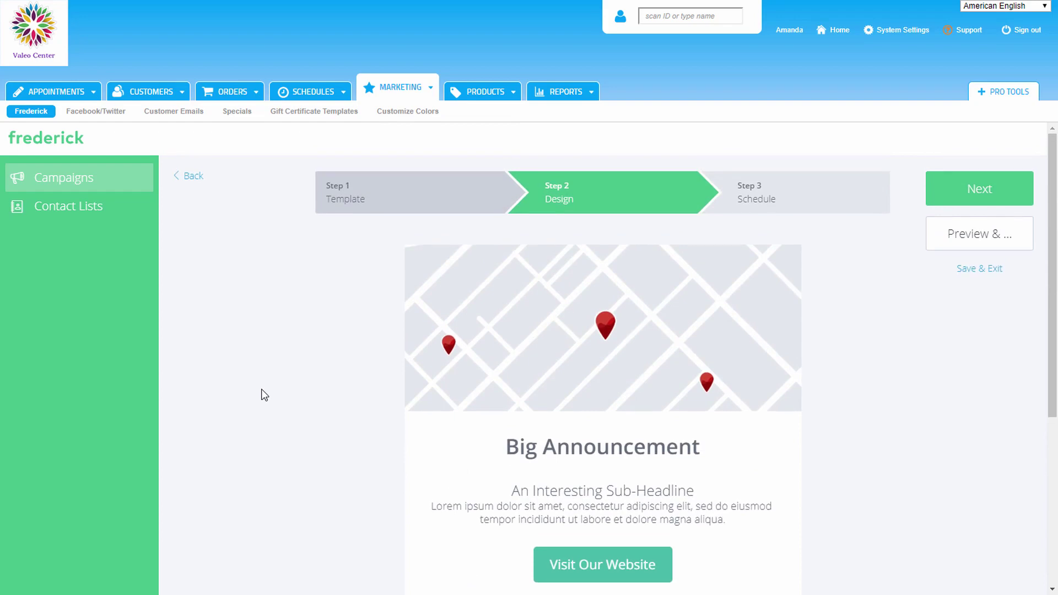
mouse_move(559, 356)
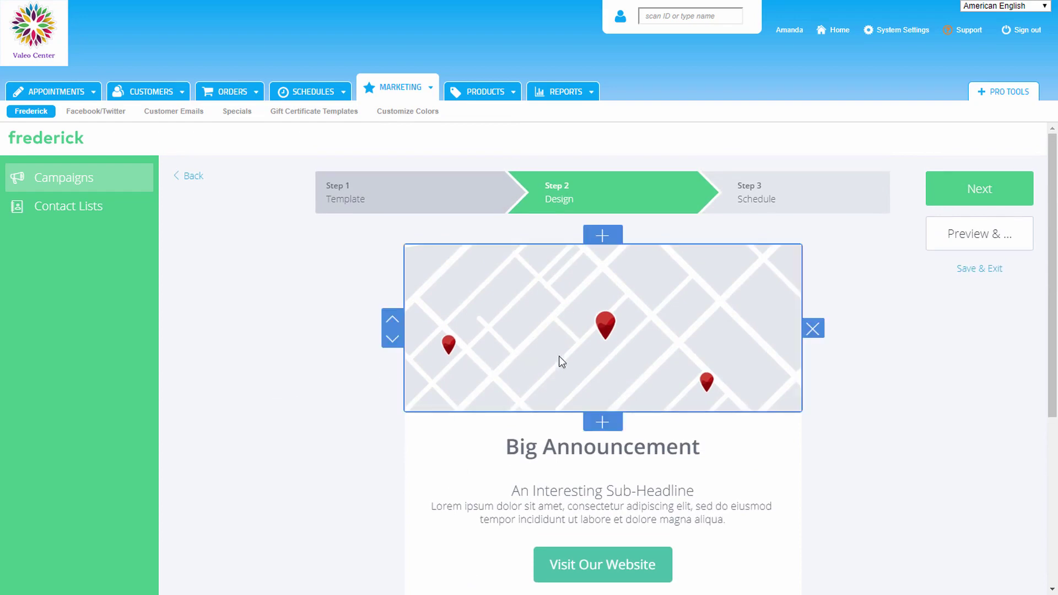
mouse_move(564, 513)
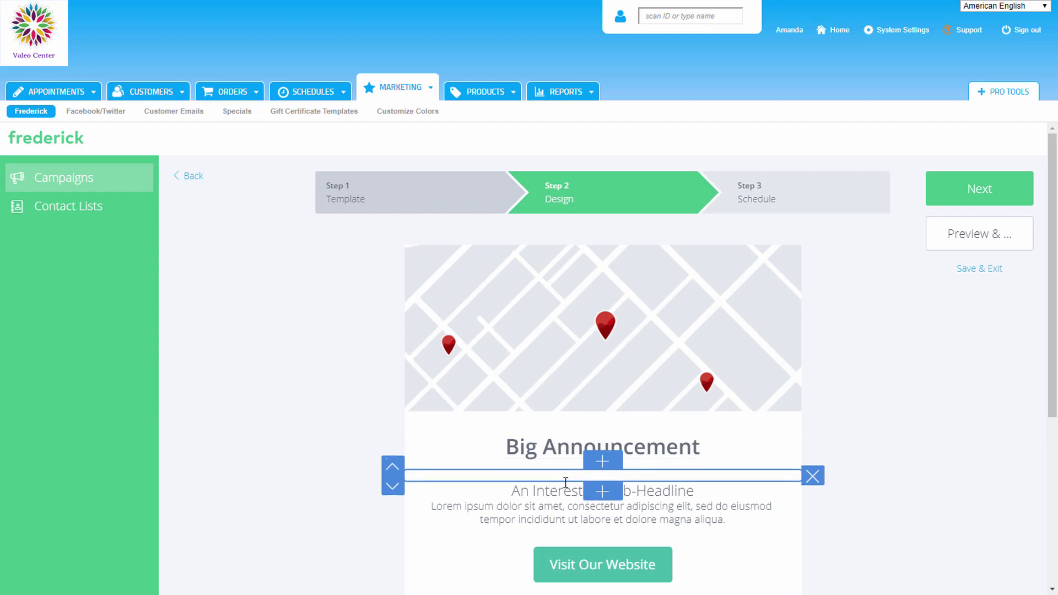
mouse_move(562, 555)
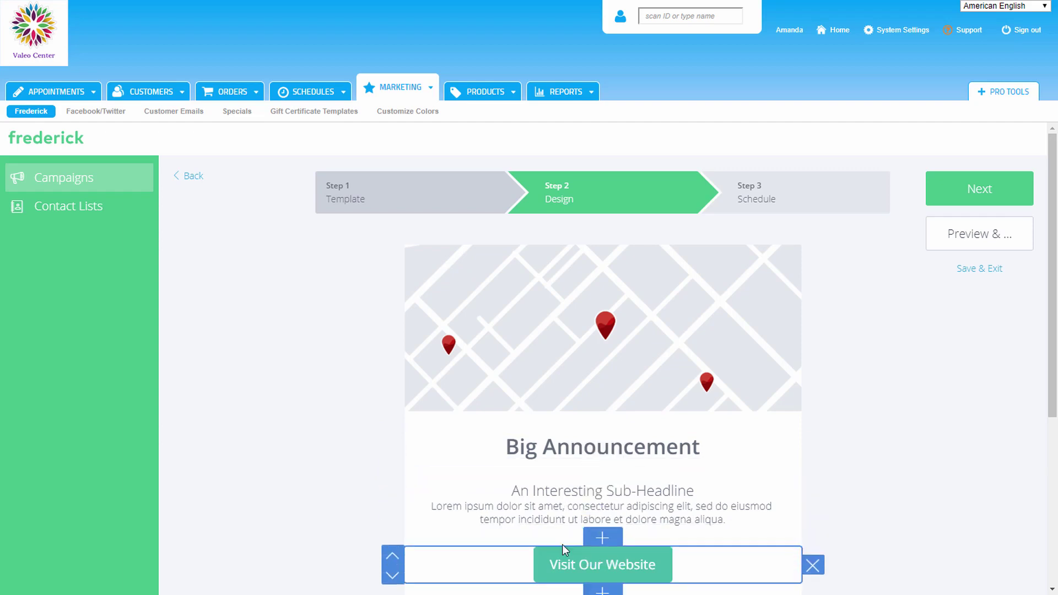
mouse_move(574, 382)
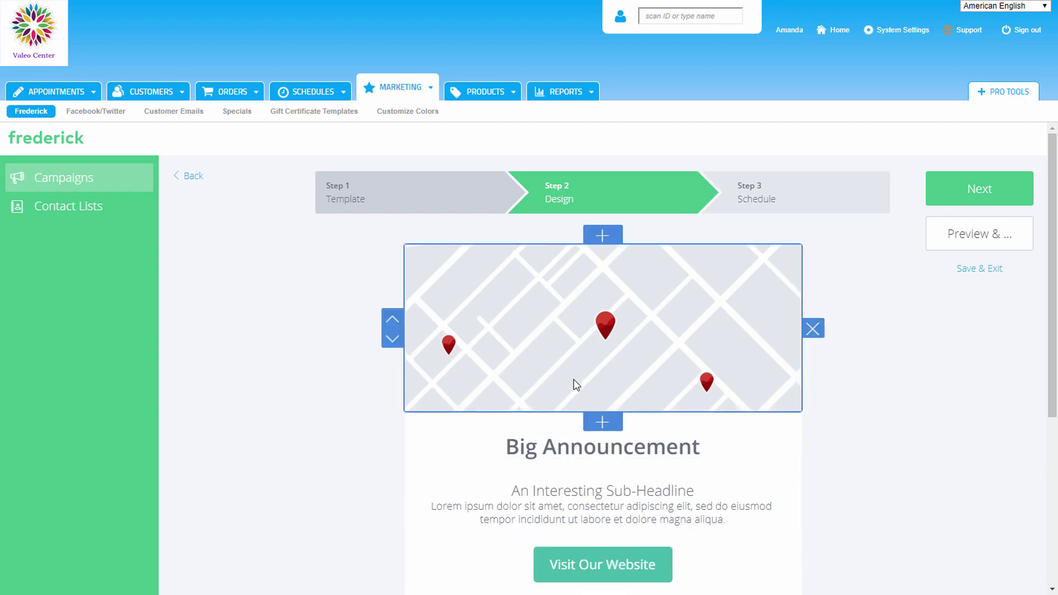
Step: Replace the header map image with the facial-mask photo from the Spa stock images
click(602, 325)
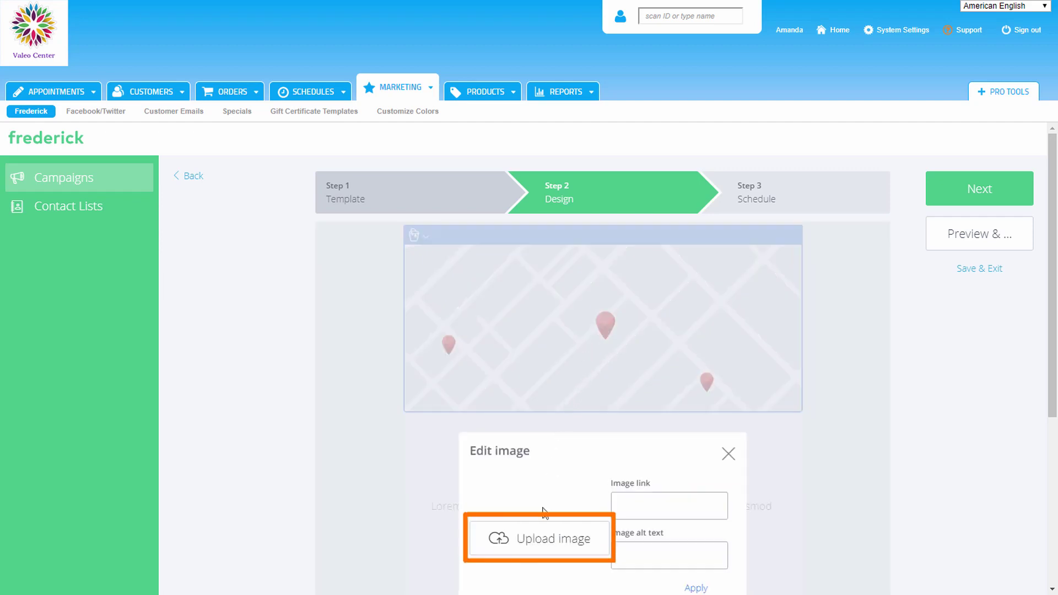
click(544, 540)
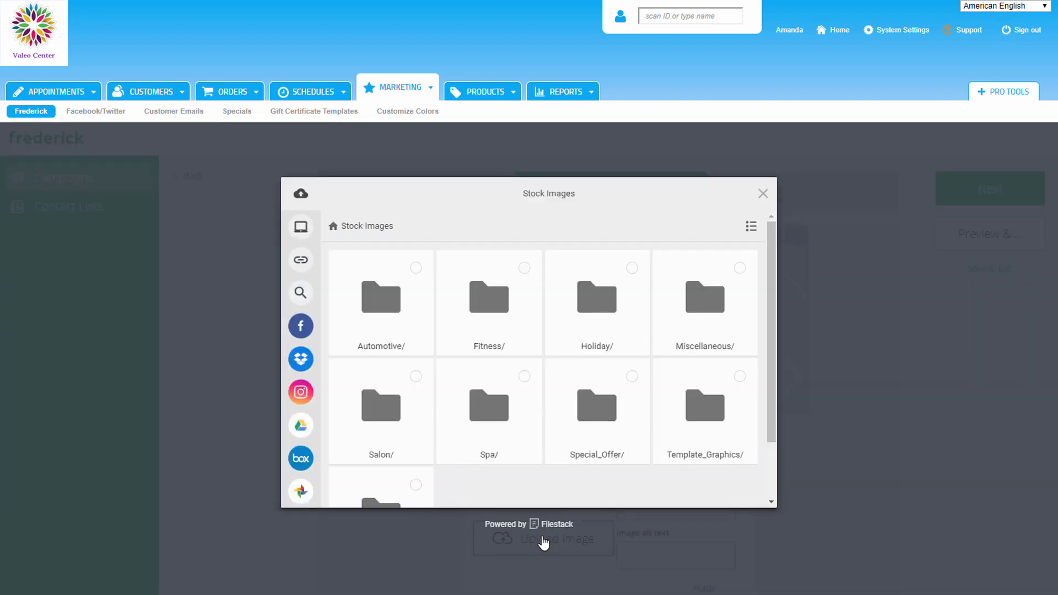
mouse_move(301, 193)
click(480, 405)
click(393, 422)
click(738, 492)
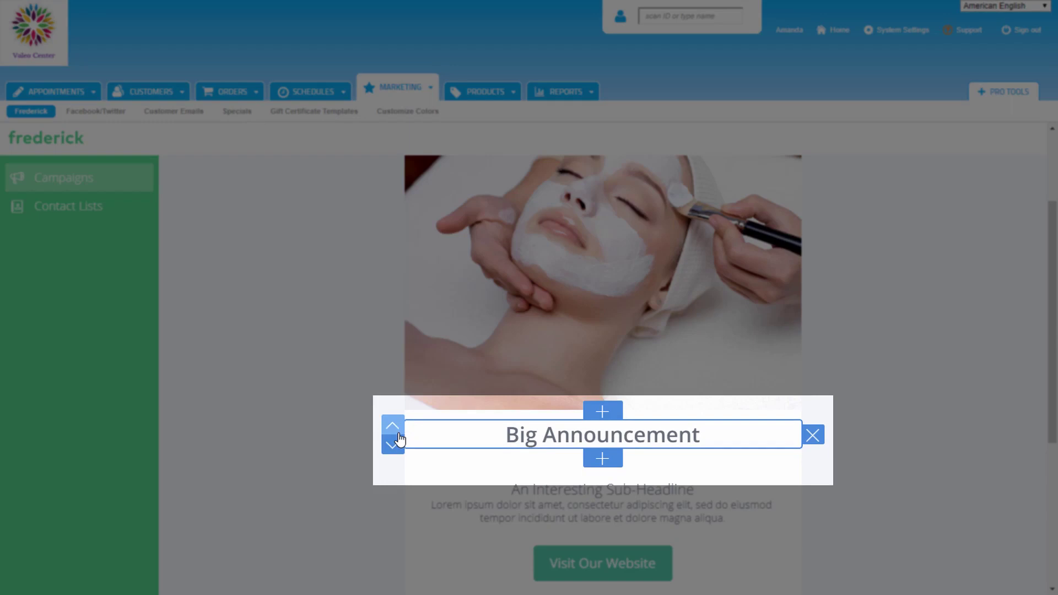
click(398, 445)
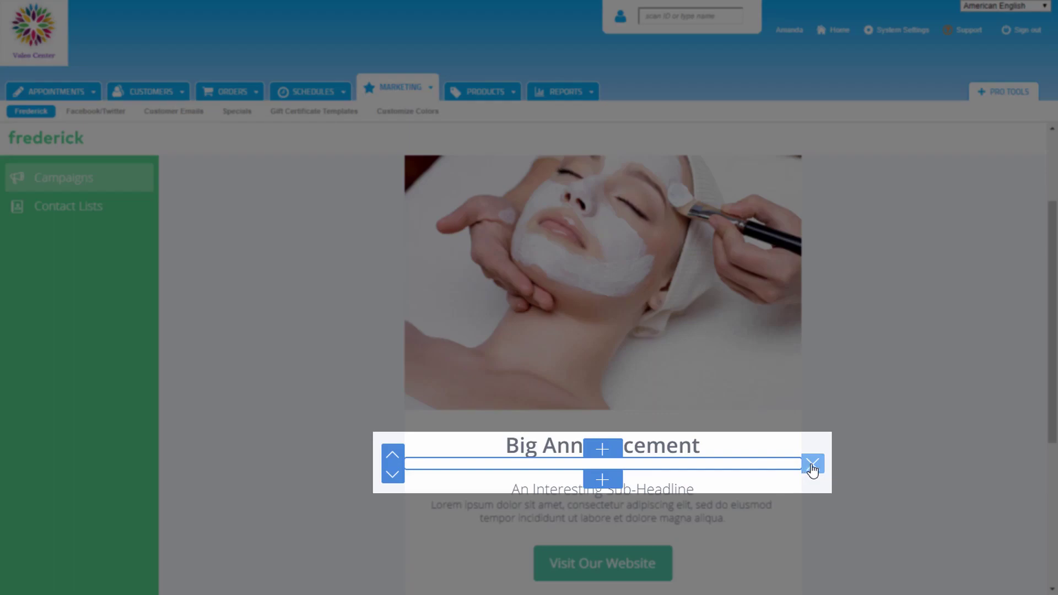
Step: Remove the empty spacer row and add an image block with the candles-and-white-flower spa photo
click(812, 464)
scroll(999, 433, down, 1)
scroll(999, 434, down, 1)
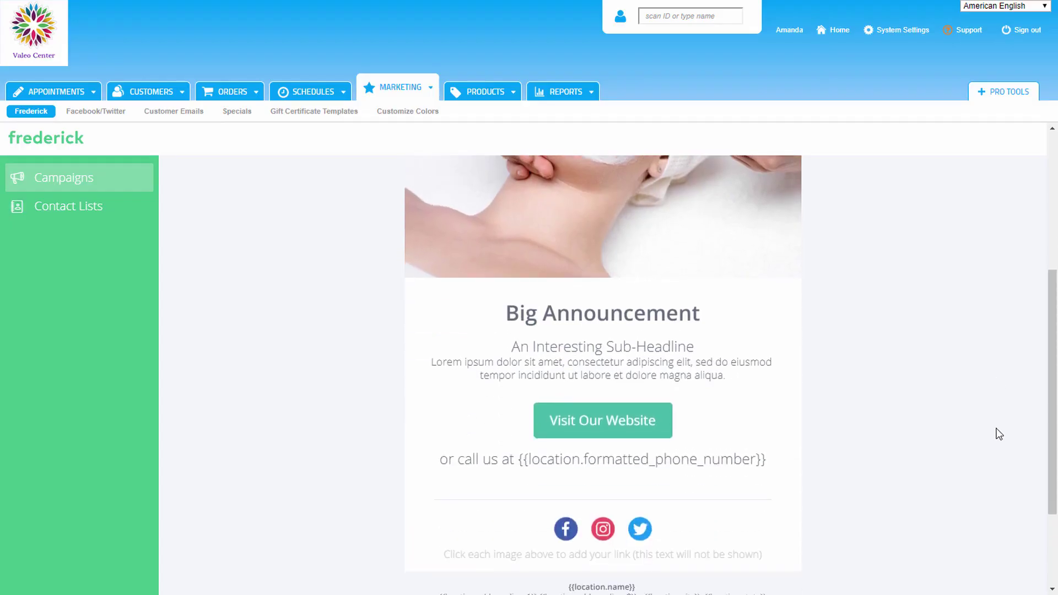
scroll(1000, 434, down, 1)
mouse_move(763, 413)
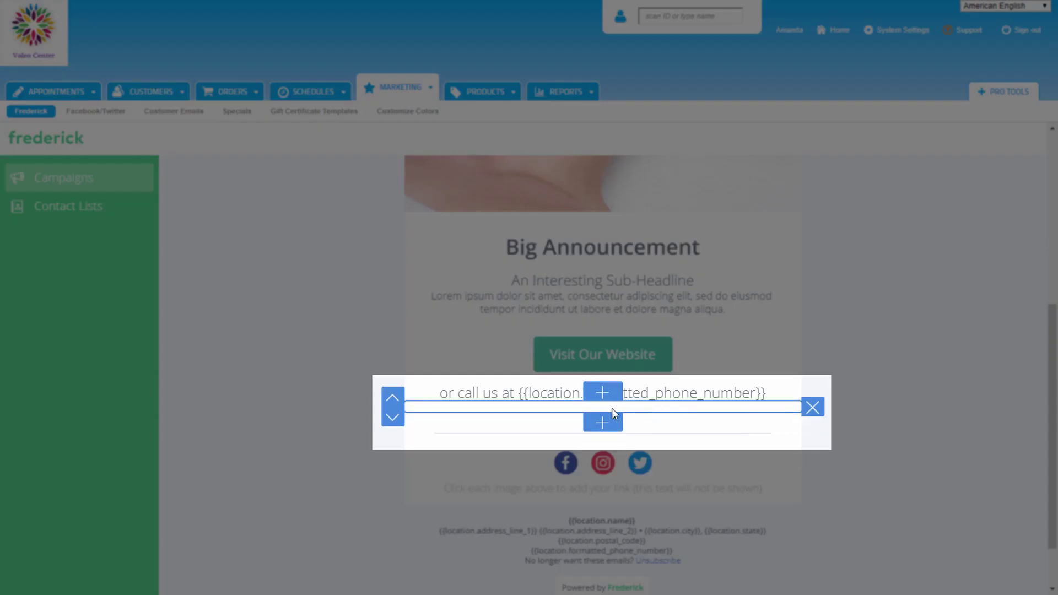
click(603, 422)
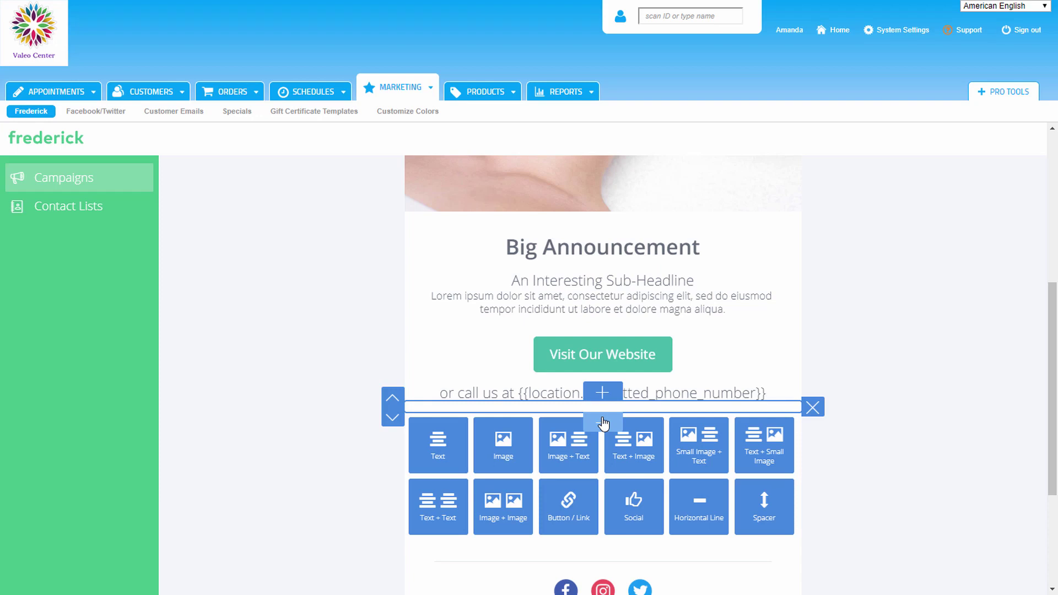
click(492, 443)
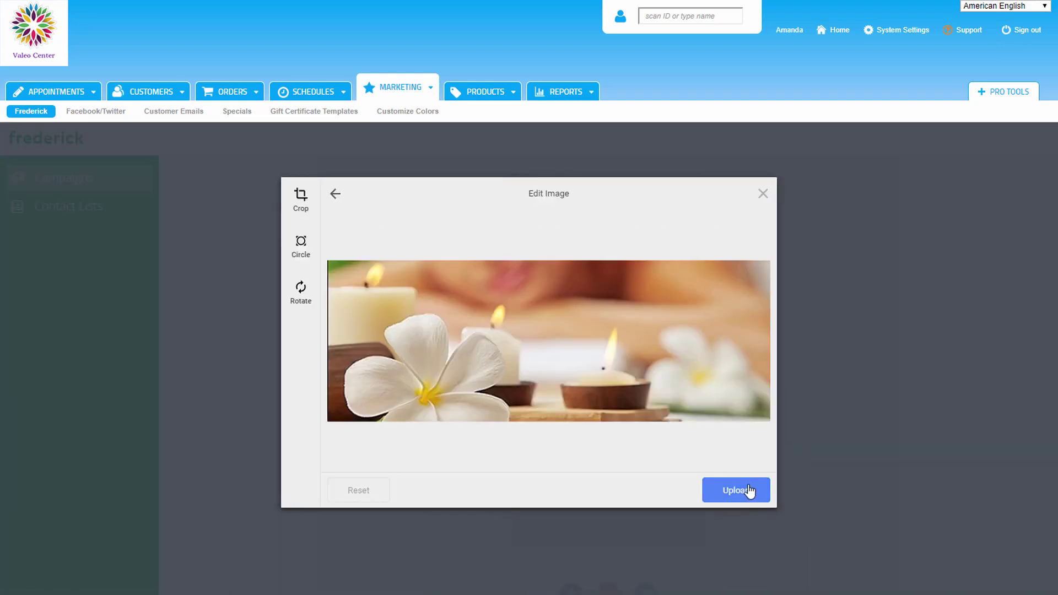
click(750, 491)
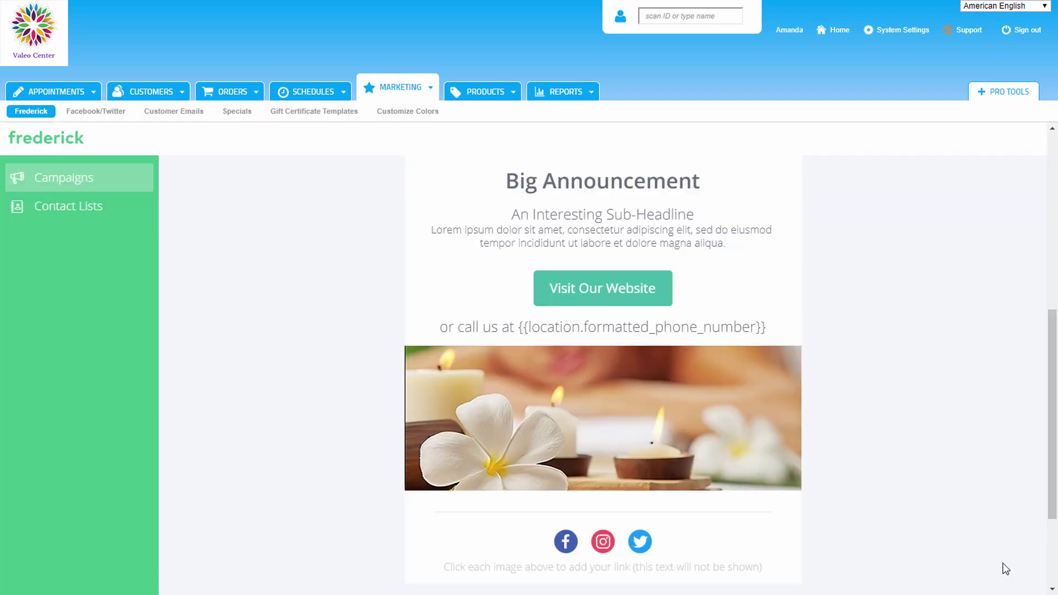
Step: Change the heading to 'Give Your Skin a Boost!' with a grey highlight
scroll(700, 315, up, 3)
click(701, 315)
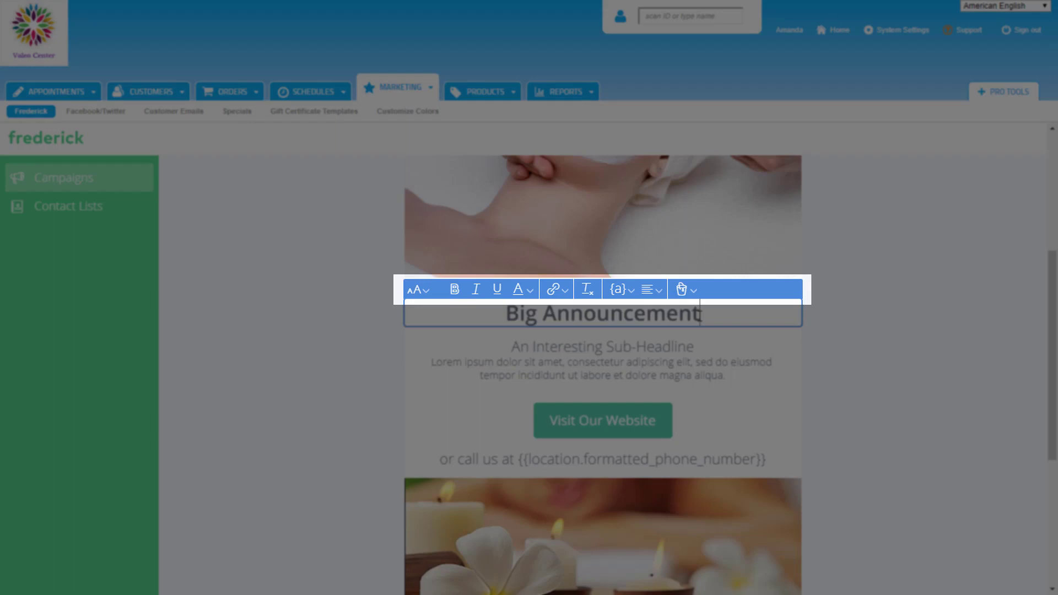
key(ctrl+a)
text(Give Your Skin a Boost!)
drag(747, 300, 493, 300)
click(528, 290)
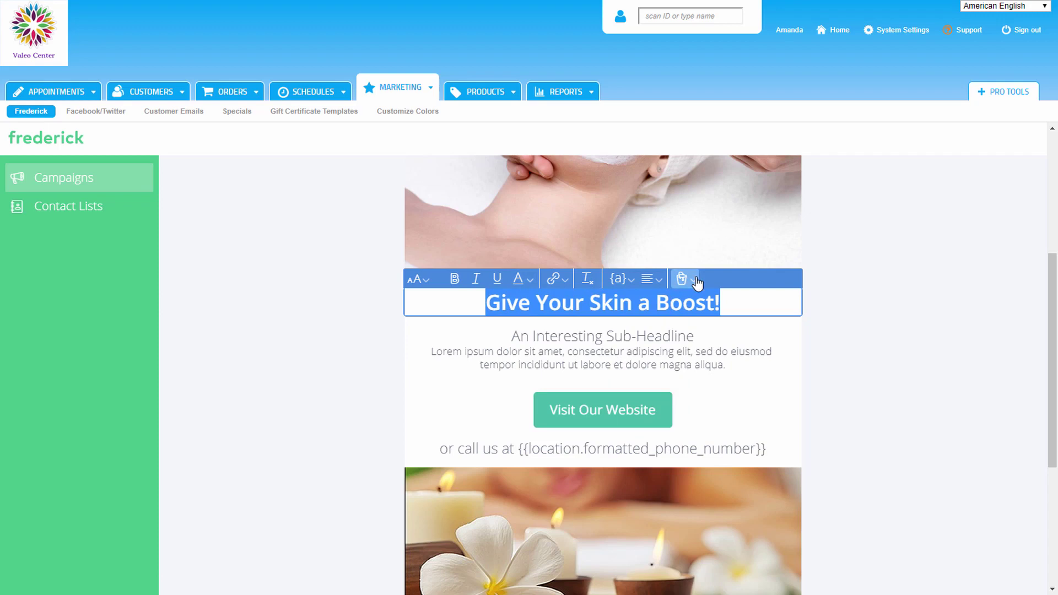
click(698, 282)
click(739, 378)
Step: Replace the sub-headline with the Signature Facials line and italicise 'Signature Facials'
click(683, 337)
key(ctrl+a)
text(With one of our Signature Facials!)
drag(716, 336, 598, 336)
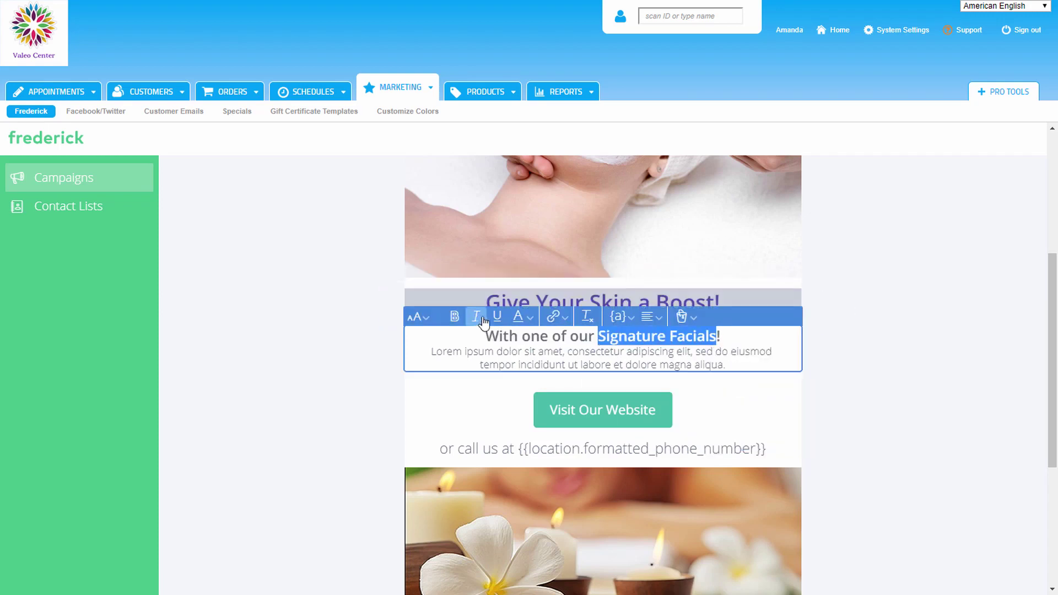
click(479, 319)
Step: Add the spring 20%-off line and make the block's text purple on a grey highlight
drag(725, 365, 431, 351)
text(book any facial during the spring season and receive 20% off!)
key(ctrl+a)
click(518, 317)
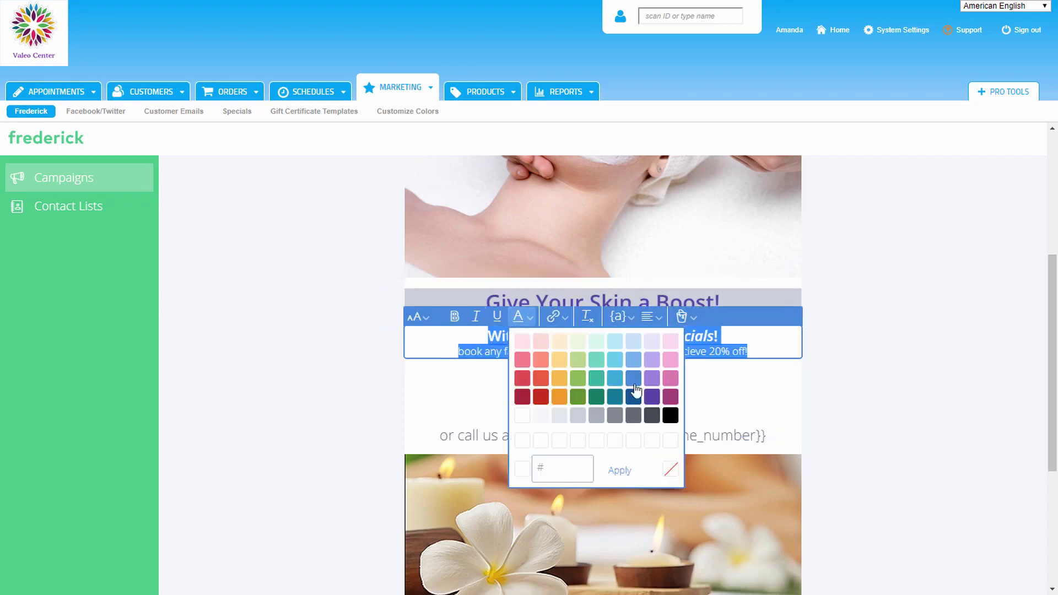
click(635, 388)
click(686, 317)
click(739, 414)
click(833, 353)
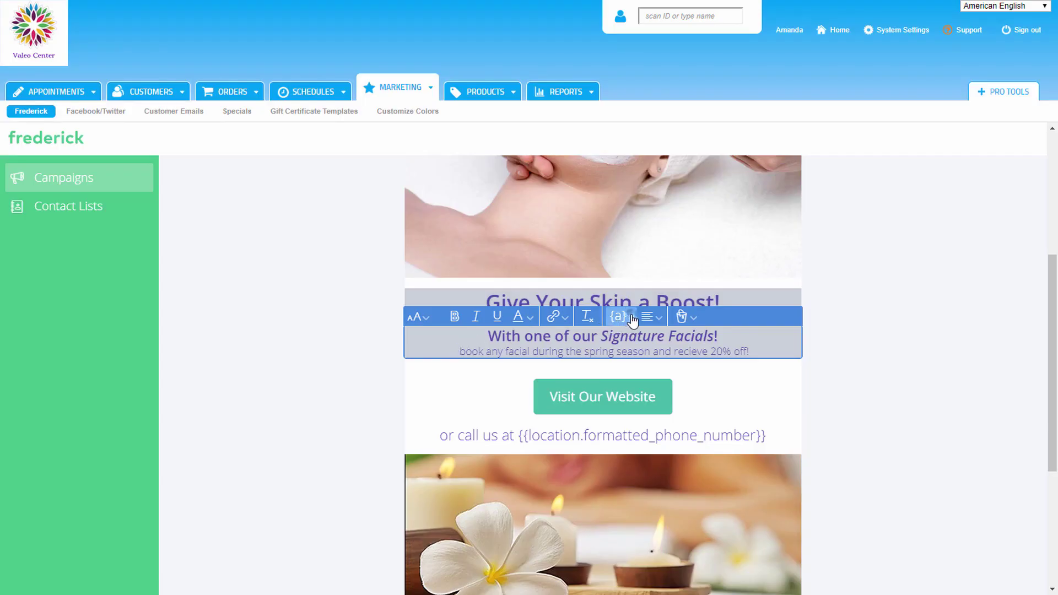
Step: Insert the First name merge tag at the start of the offer line and colour it purple
click(633, 319)
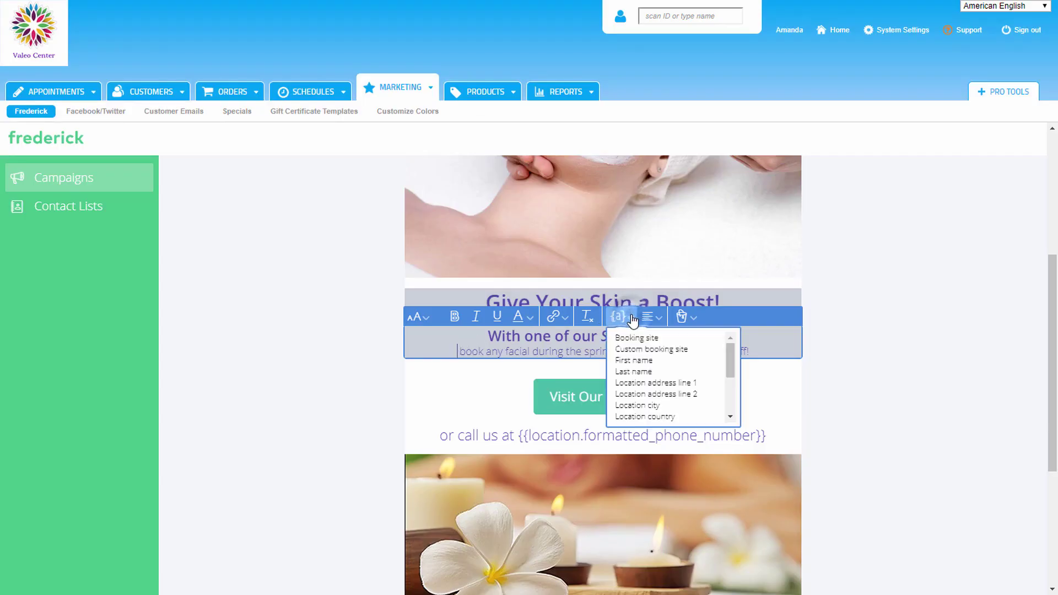
click(655, 361)
drag(654, 352, 417, 357)
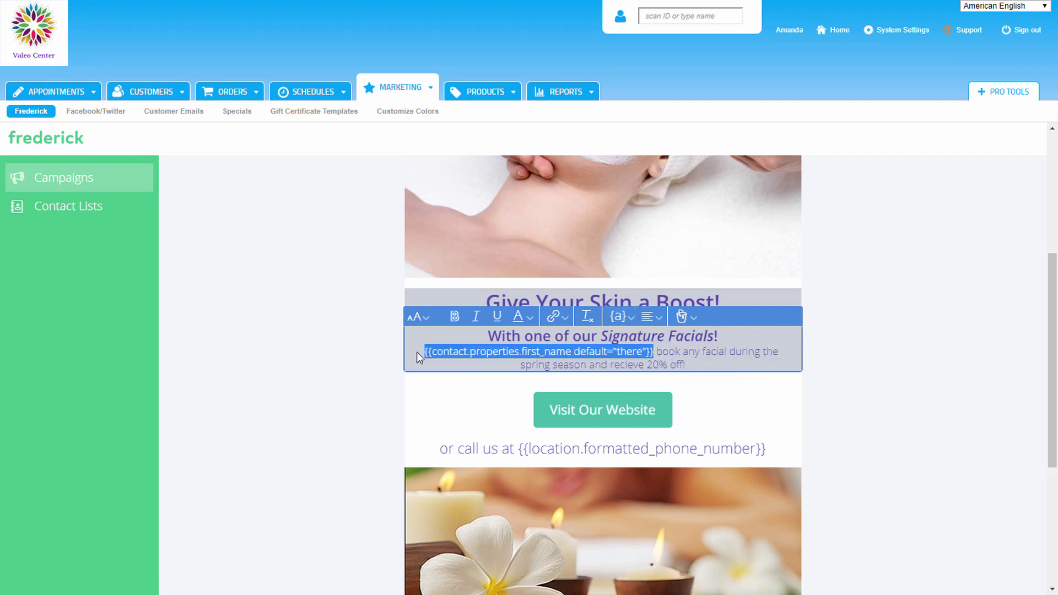
click(532, 321)
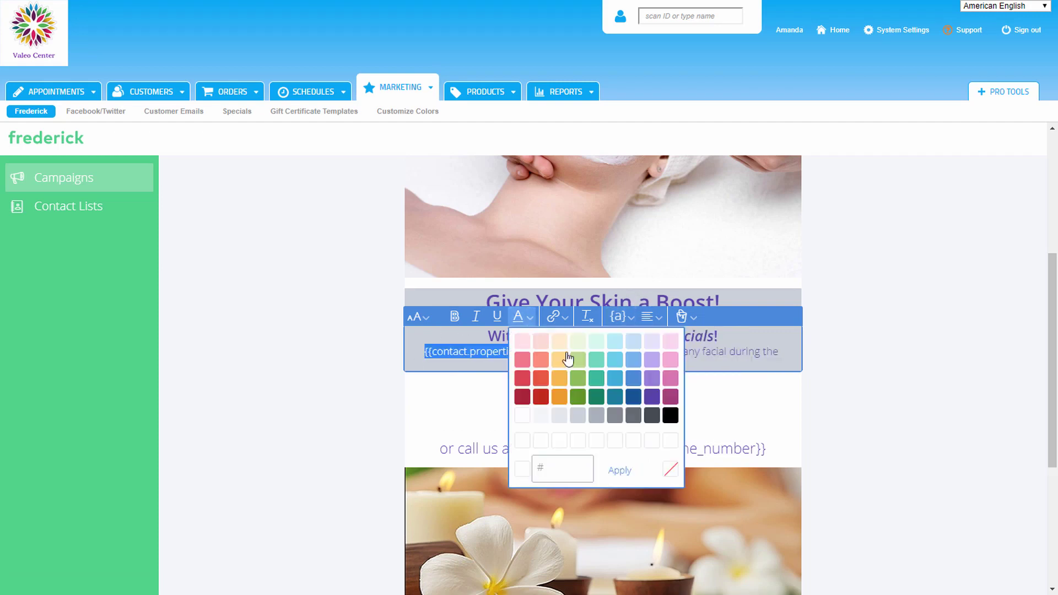
click(659, 393)
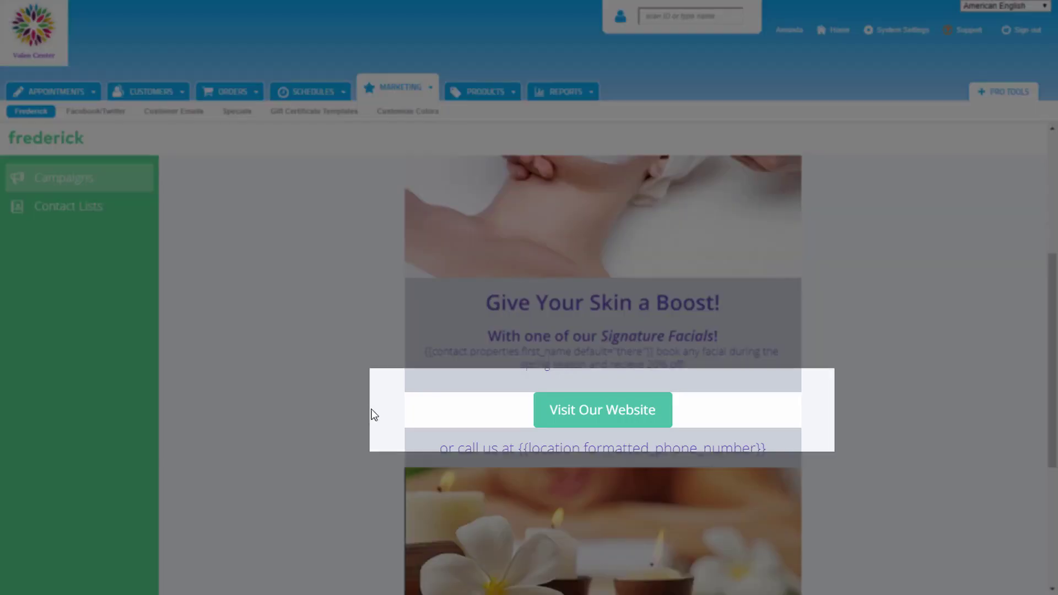
Step: Set the website button's display text to 'Book a Facial Today!' and paste the go.booker.com booking link
mouse_move(541, 409)
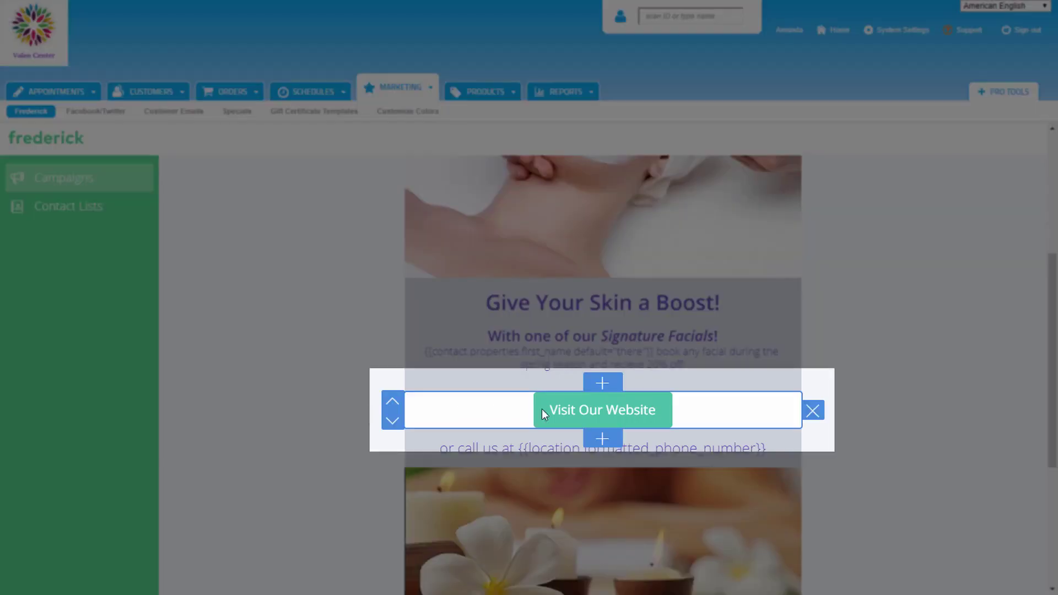
click(608, 412)
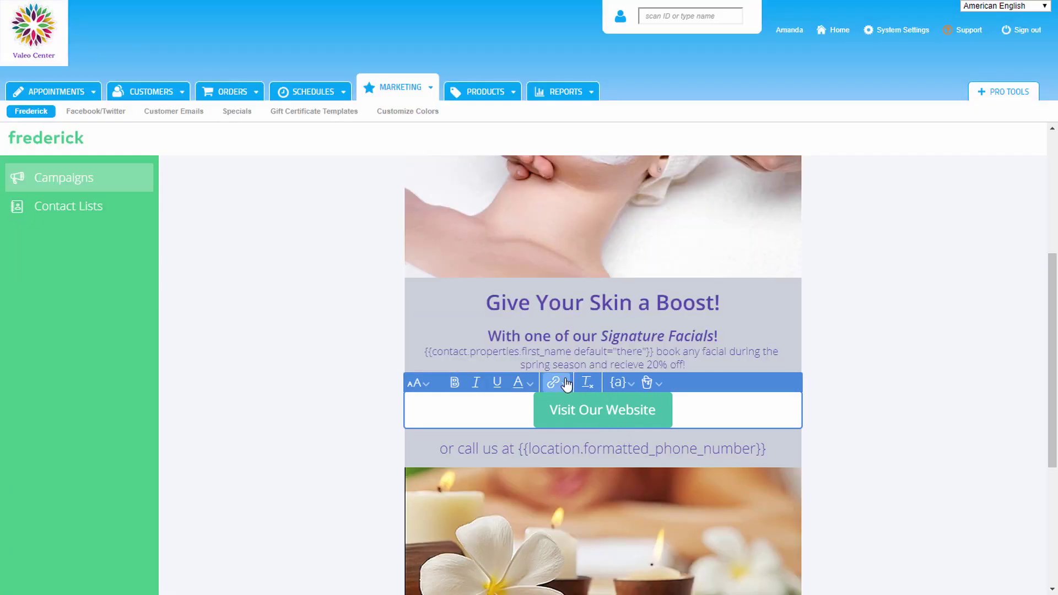
click(566, 384)
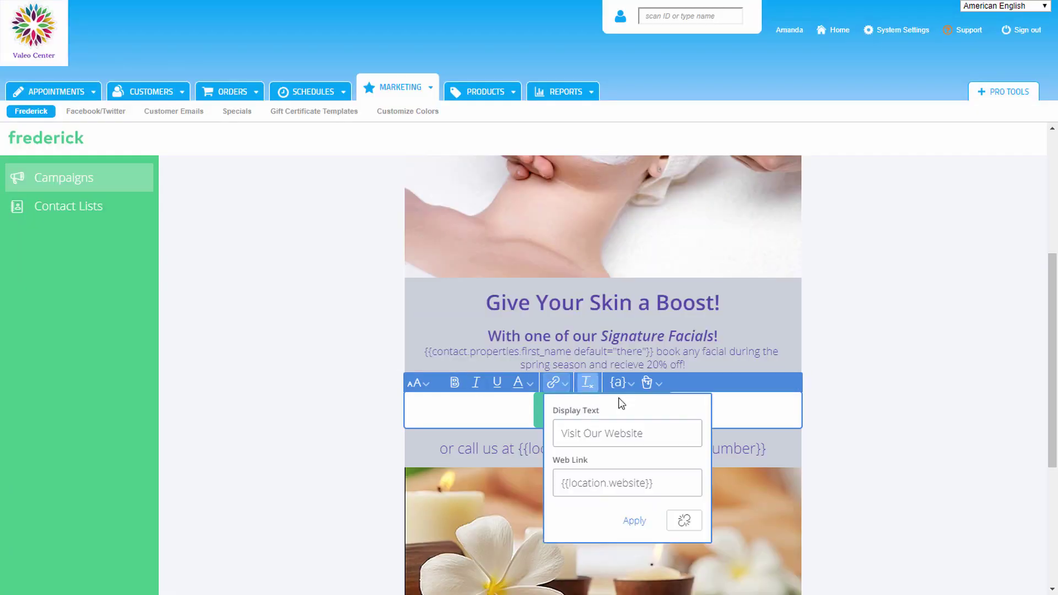
click(674, 430)
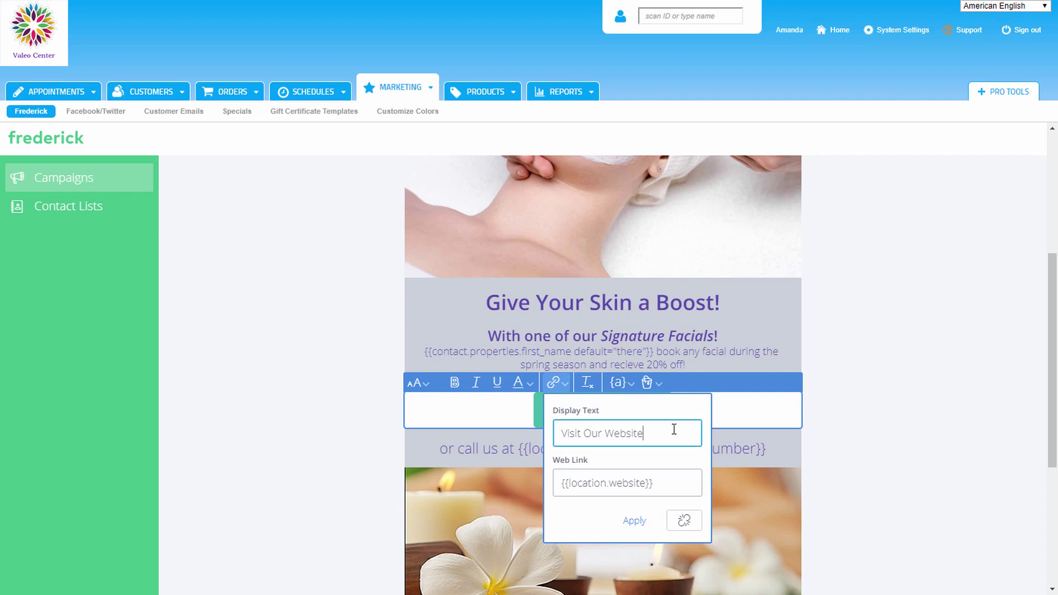
key(ctrl+a)
text(Book a Facial Today!)
click(658, 482)
key(ctrl+a)
key(ctrl+v)
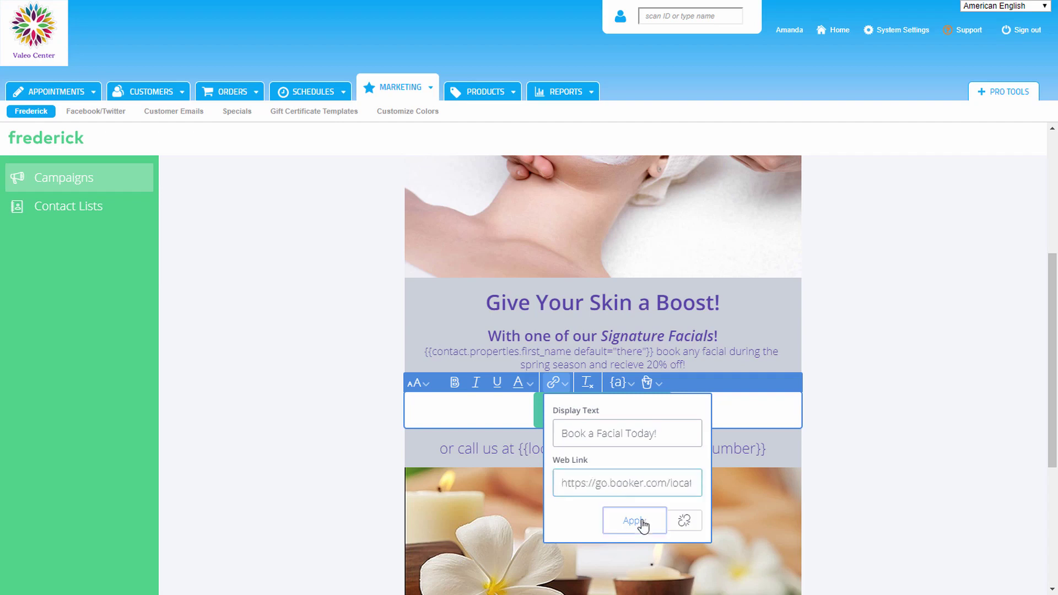
Step: Apply the button's new text and link and give the button a purple fill
click(643, 525)
click(647, 382)
click(783, 471)
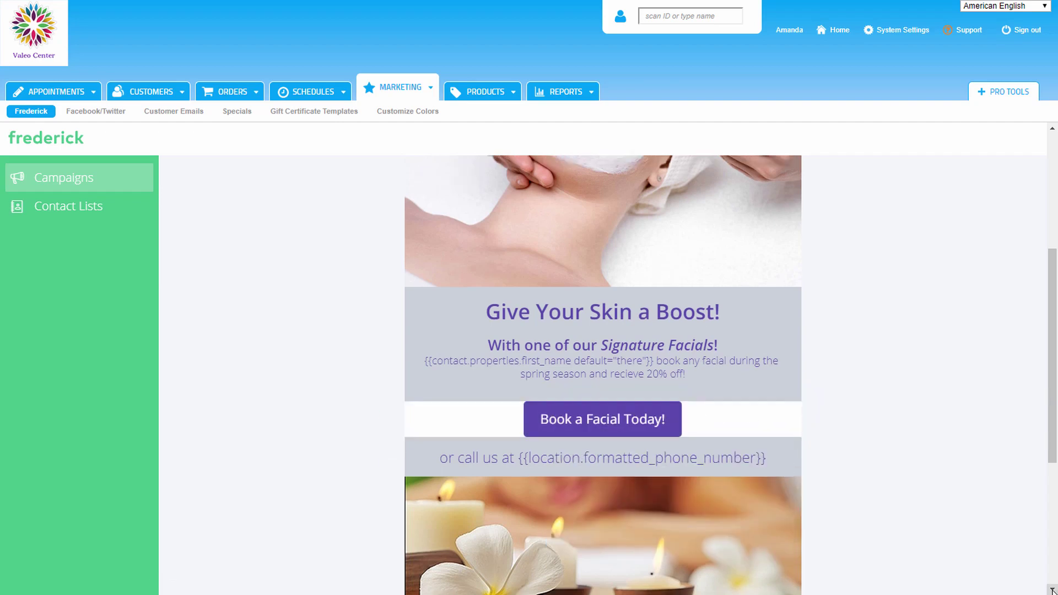
Step: Paste and apply profile links for the Facebook, Instagram and Twitter icons
scroll(1053, 590, down, 1)
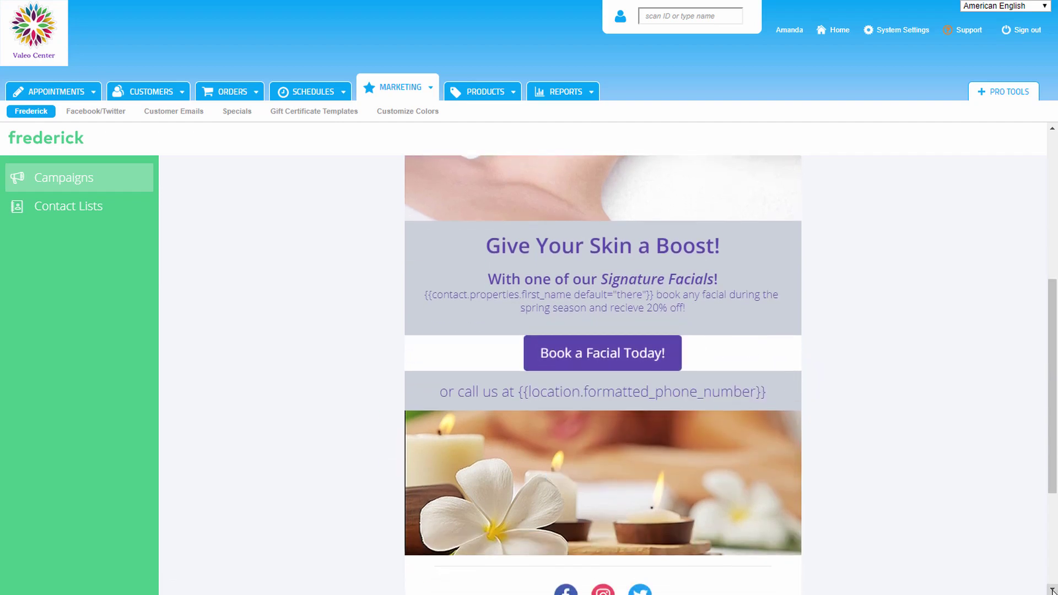
scroll(1053, 590, down, 1)
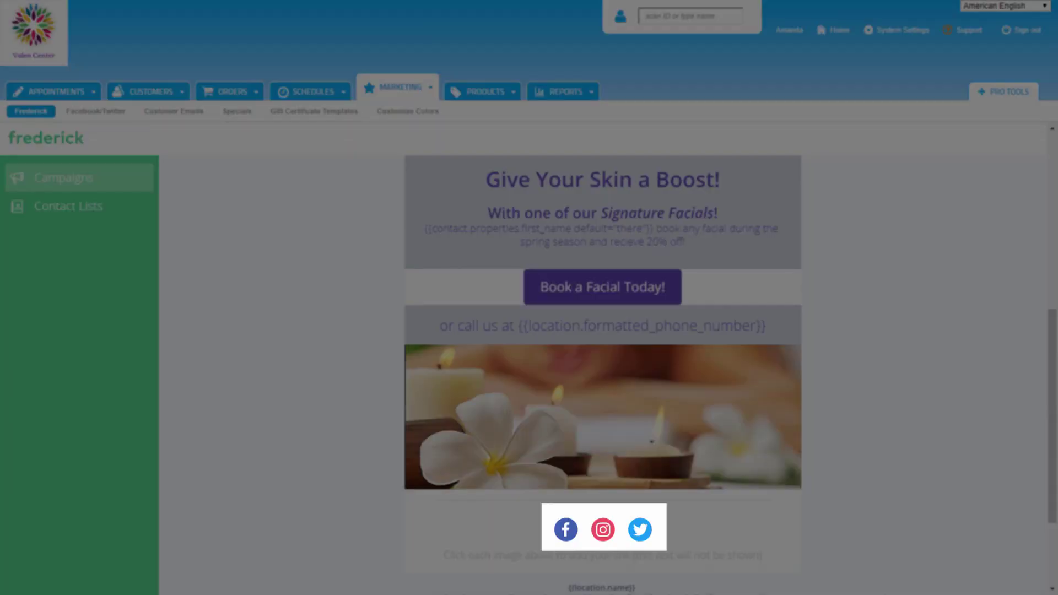
click(568, 532)
click(568, 530)
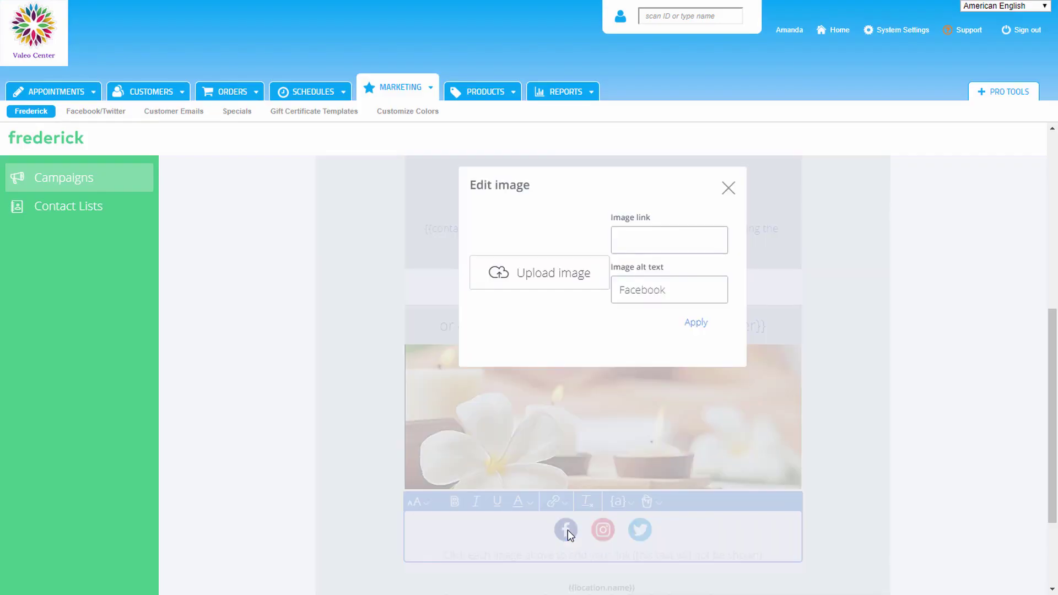
key(ctrl+v)
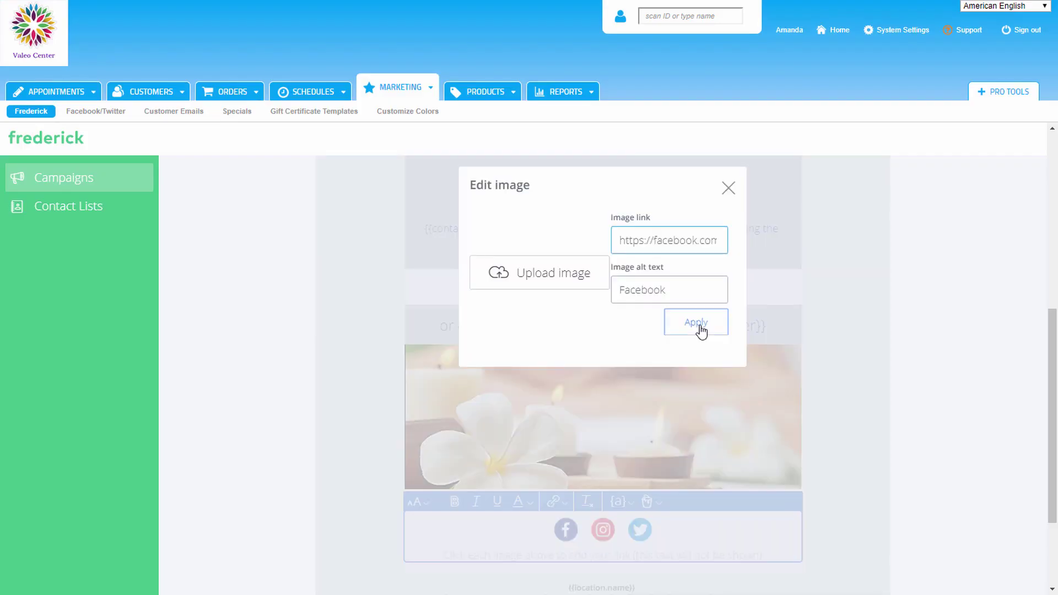
click(700, 329)
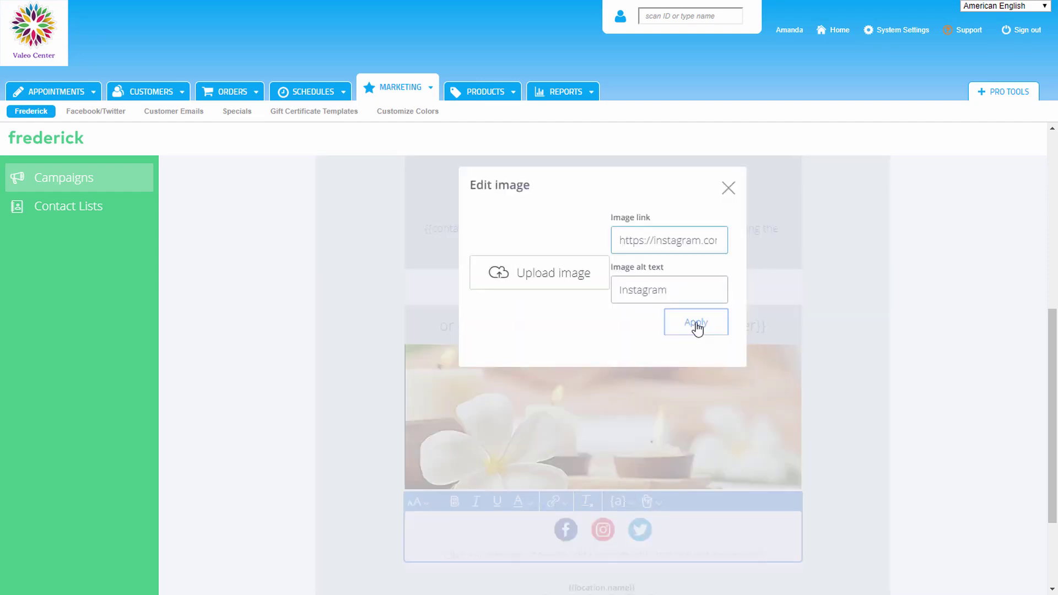
click(697, 326)
click(641, 530)
key(ctrl+v)
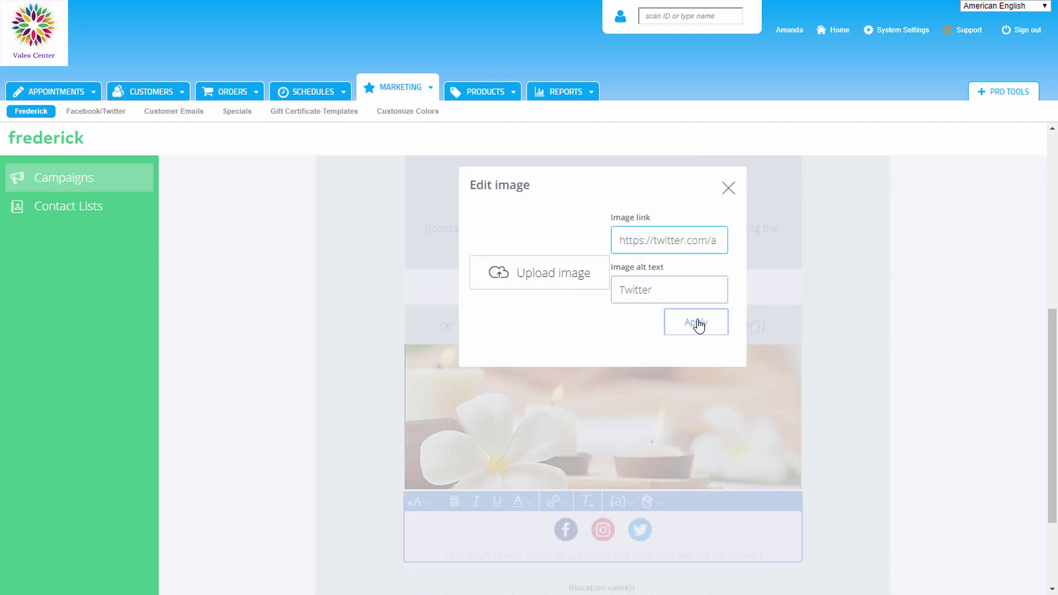
click(697, 323)
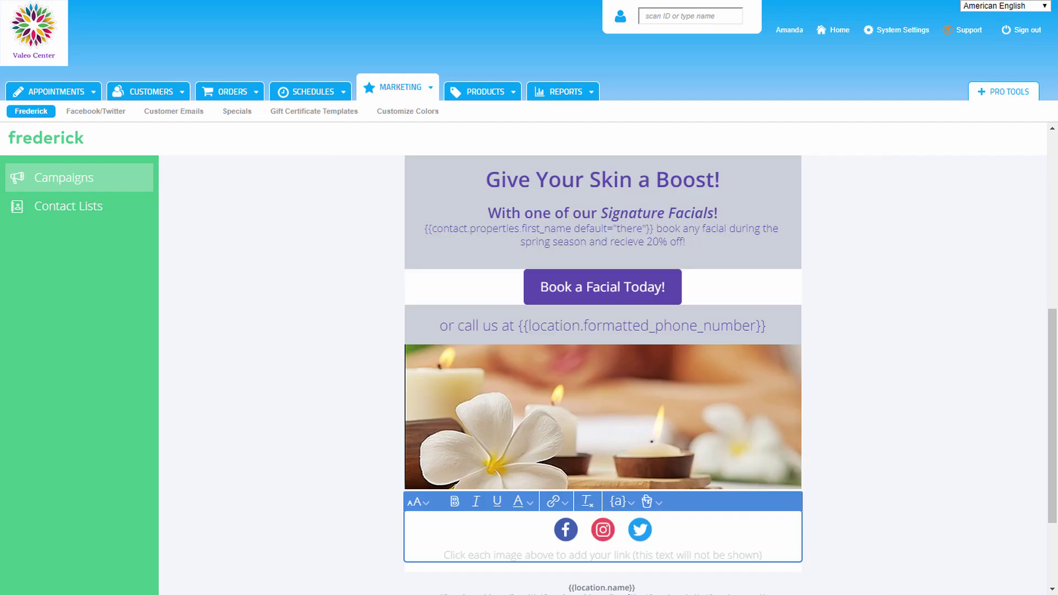
scroll(1057, 531, up, 4)
scroll(1057, 532, up, 5)
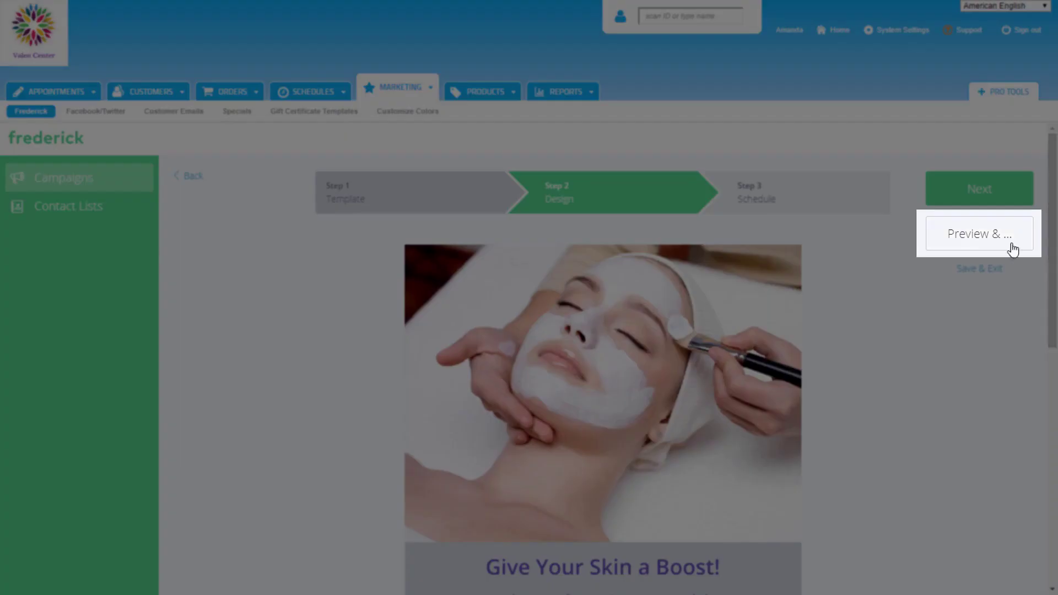
Step: Preview the email in phone and desktop views and send a test copy to your own e-mail address
click(1010, 245)
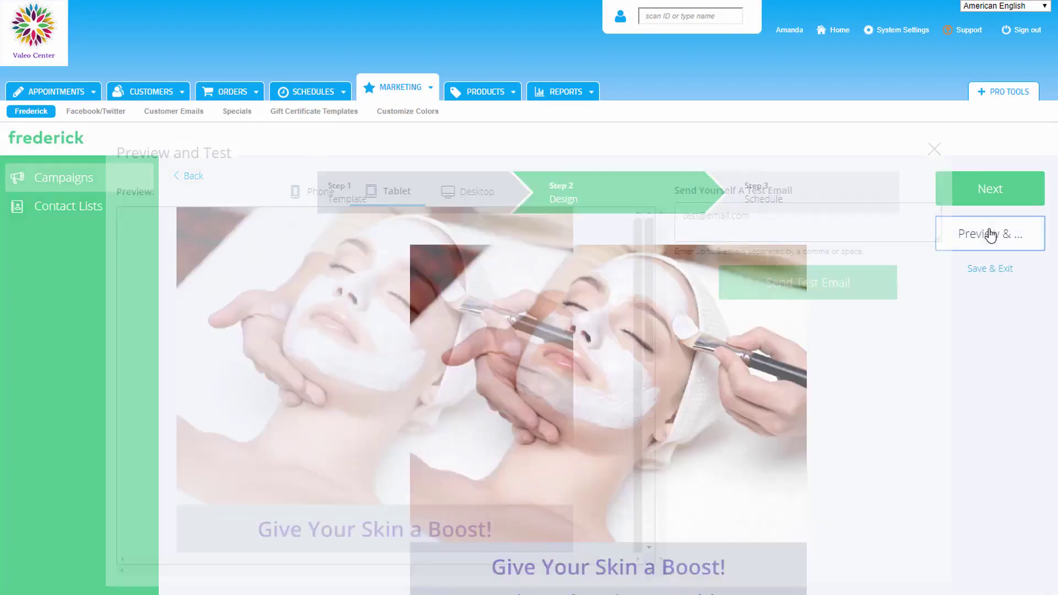
drag(650, 278, 685, 449)
click(314, 191)
drag(545, 224, 546, 405)
click(468, 191)
drag(650, 248, 656, 430)
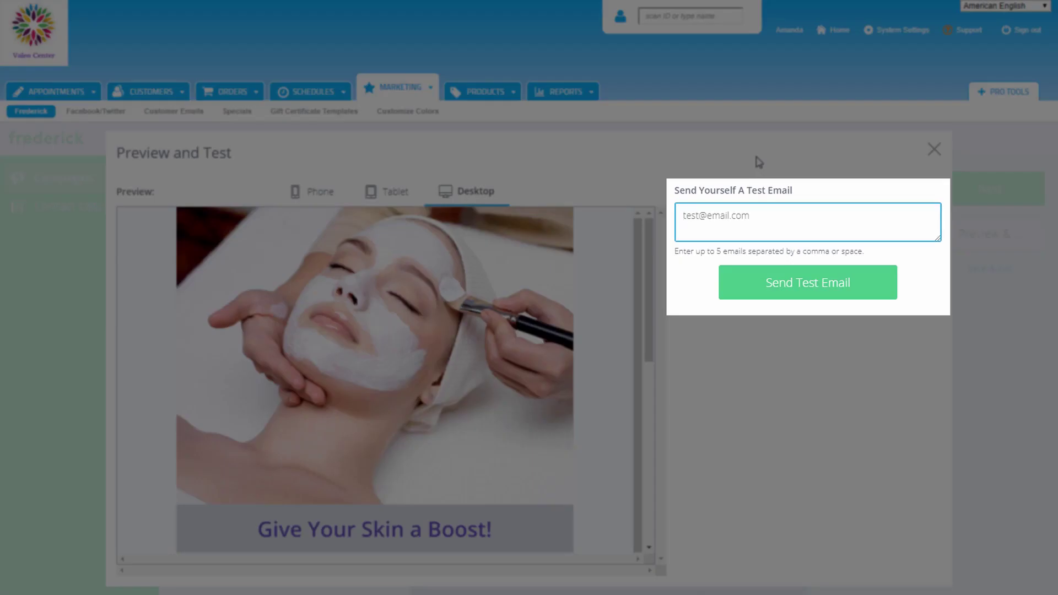
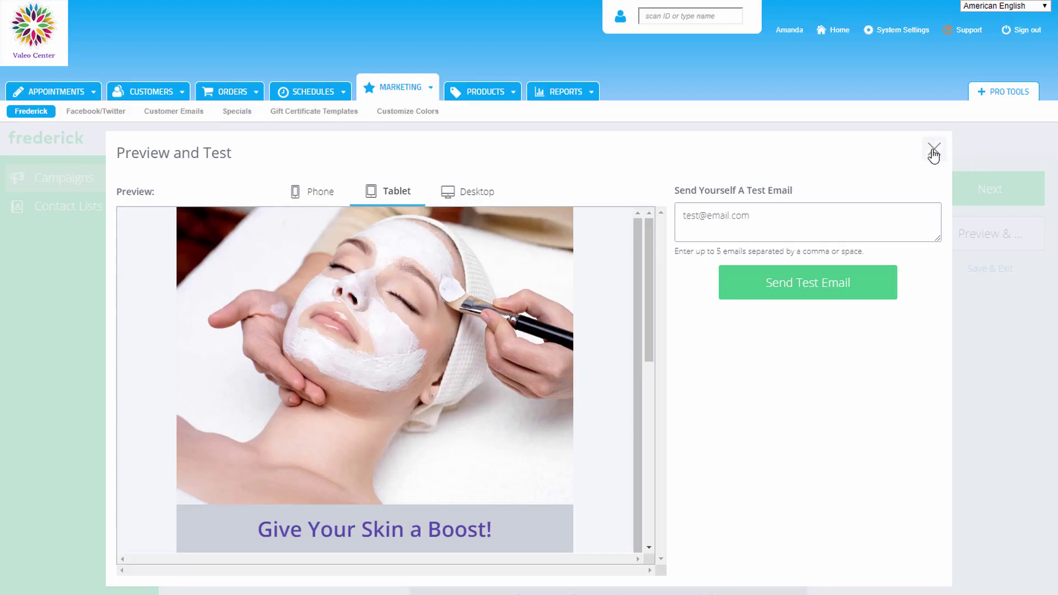
click(934, 154)
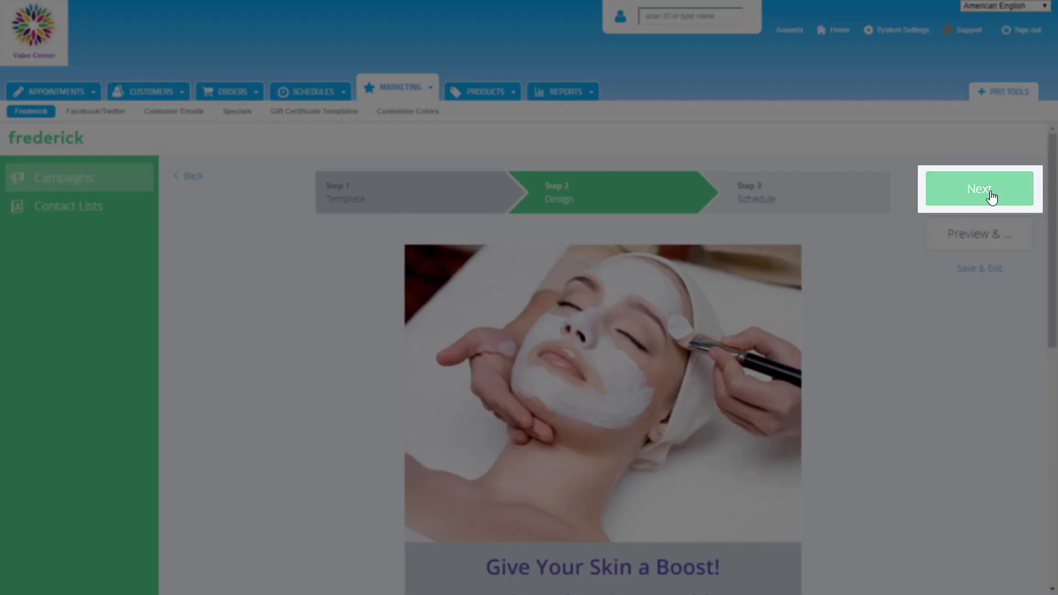
Step: Move to the Schedule step, switch the audience to Contact Lists, and browse the lists without choosing one
click(990, 198)
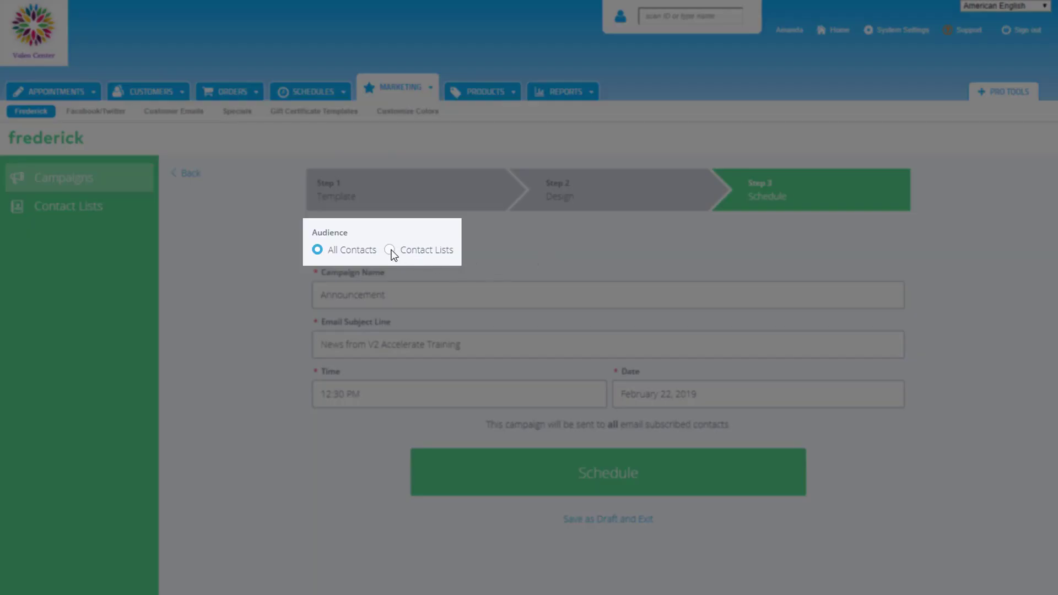
click(389, 250)
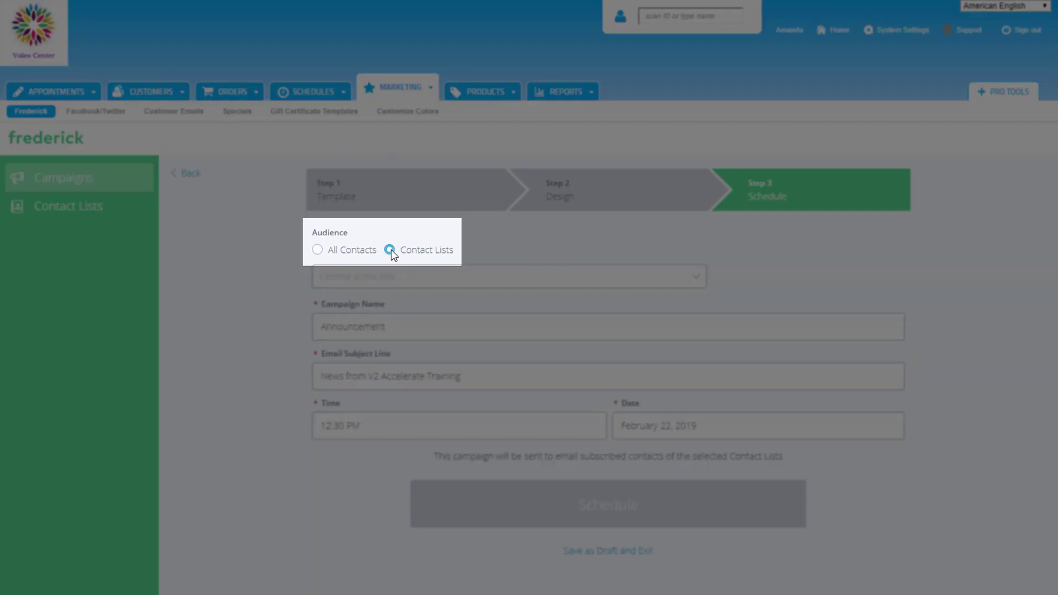
click(697, 282)
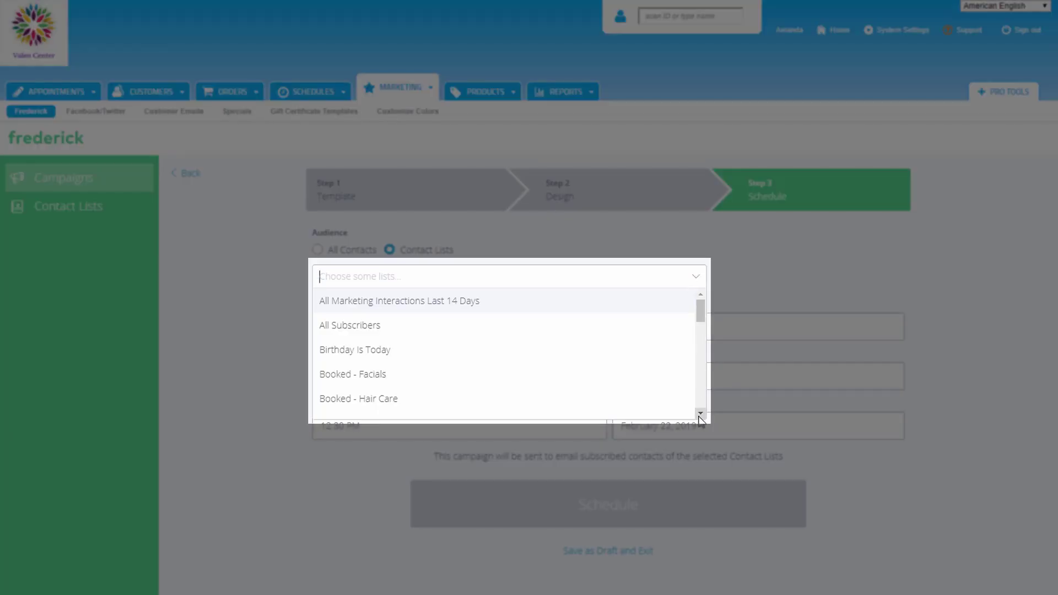
click(700, 413)
click(701, 413)
click(700, 414)
click(701, 414)
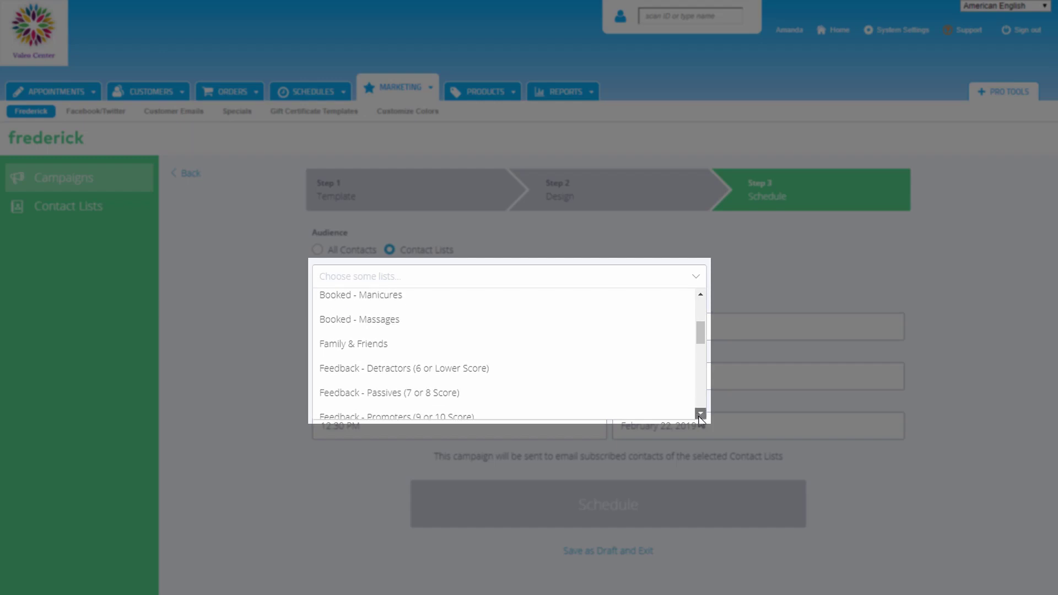
click(701, 413)
click(701, 414)
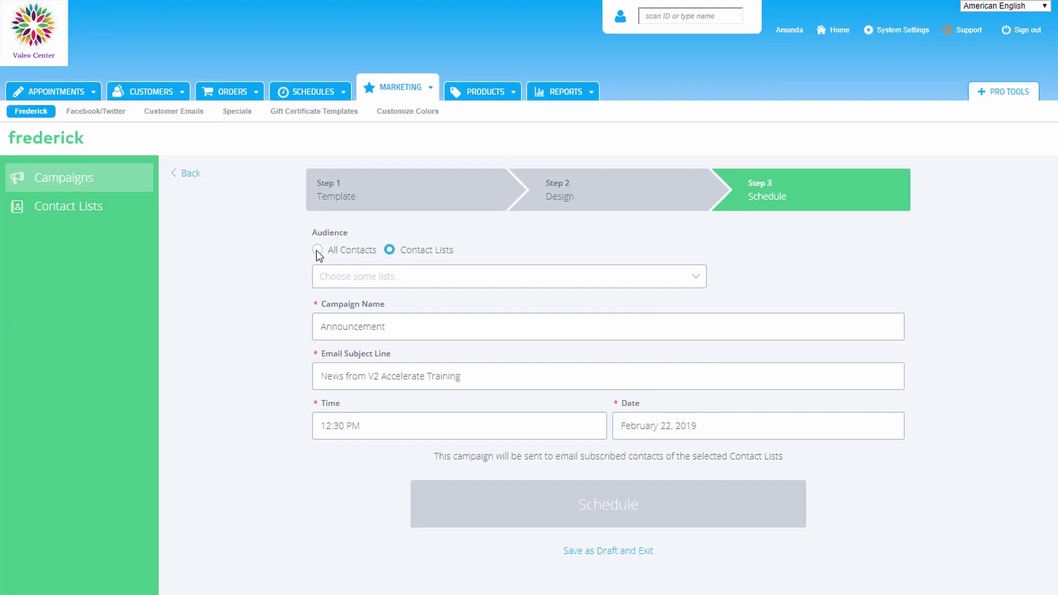
Step: Target All Contacts, keep 12:30 PM on February 22, 2019, and schedule the campaign
click(317, 251)
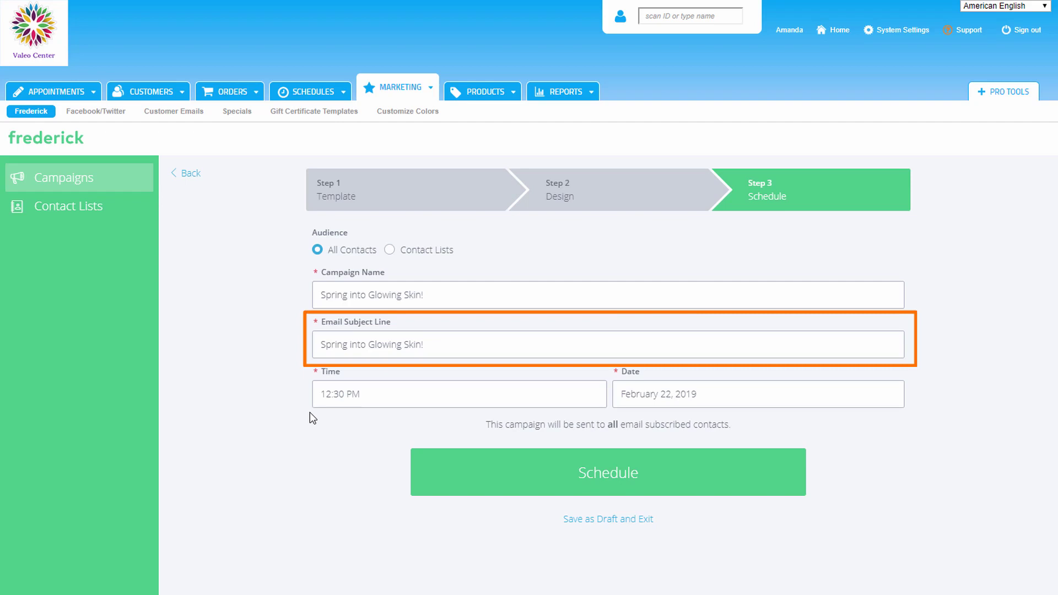
click(402, 397)
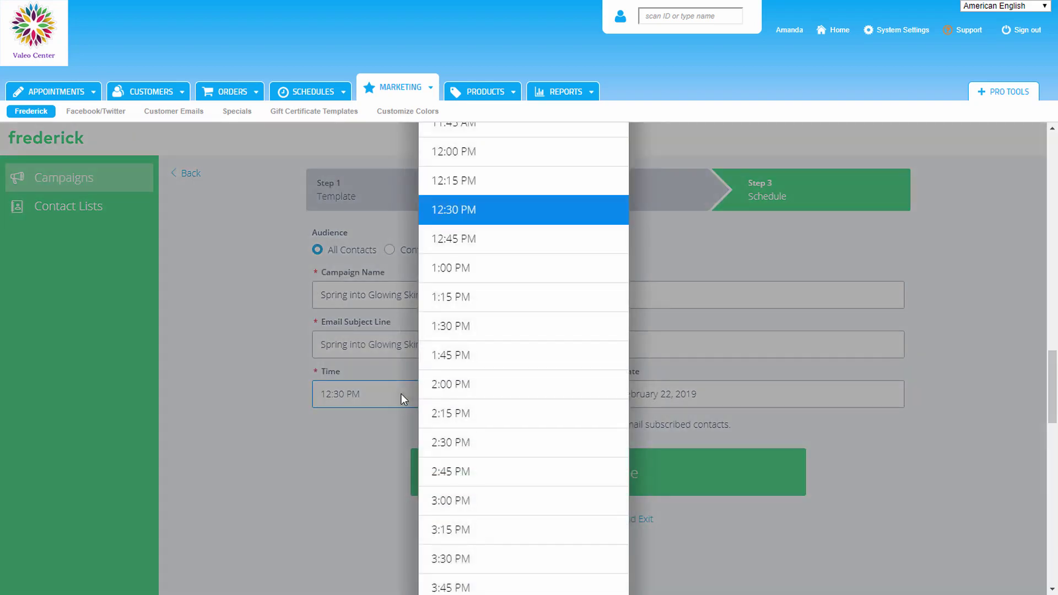
click(363, 430)
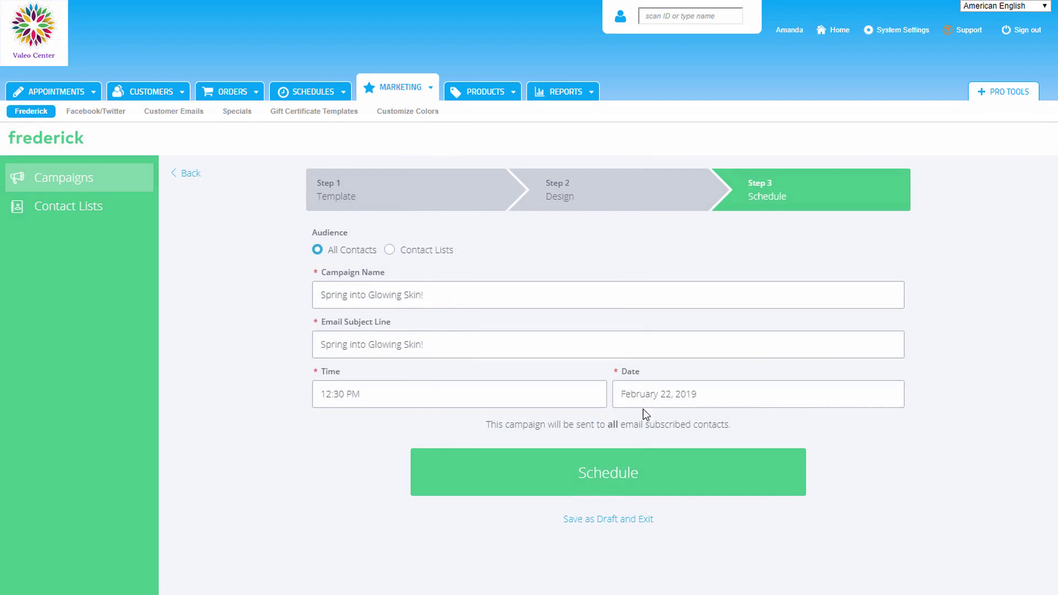
click(826, 397)
click(601, 499)
click(607, 473)
Step: Open Change Schedule for the Spring into Glowing Skin! campaign to move its send to 12:45 PM
click(1028, 321)
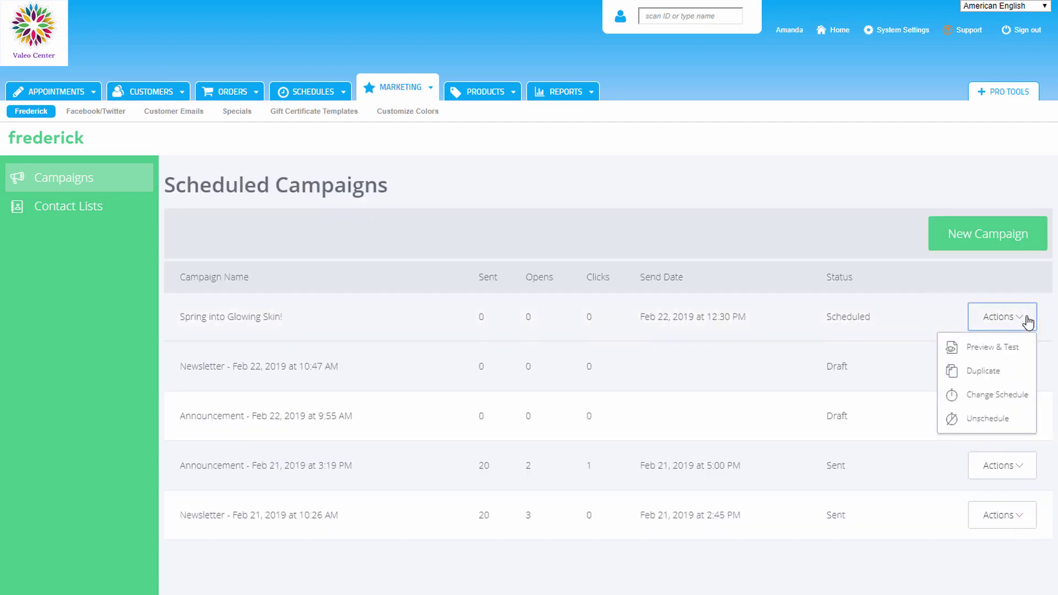
click(1056, 323)
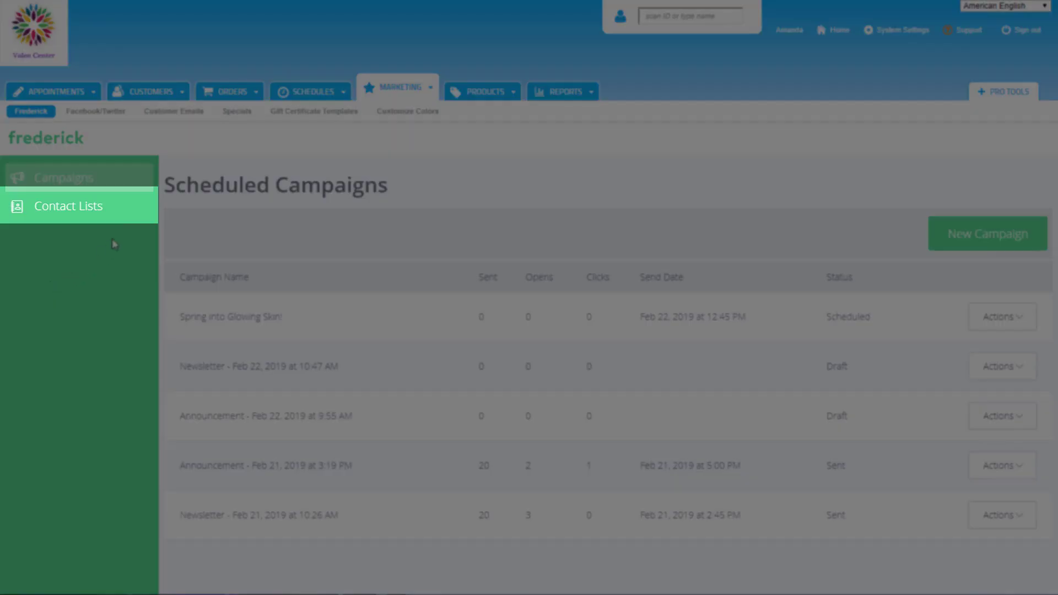
Step: Go to Contact Lists, showing All Contacts with 21 contacts
click(118, 208)
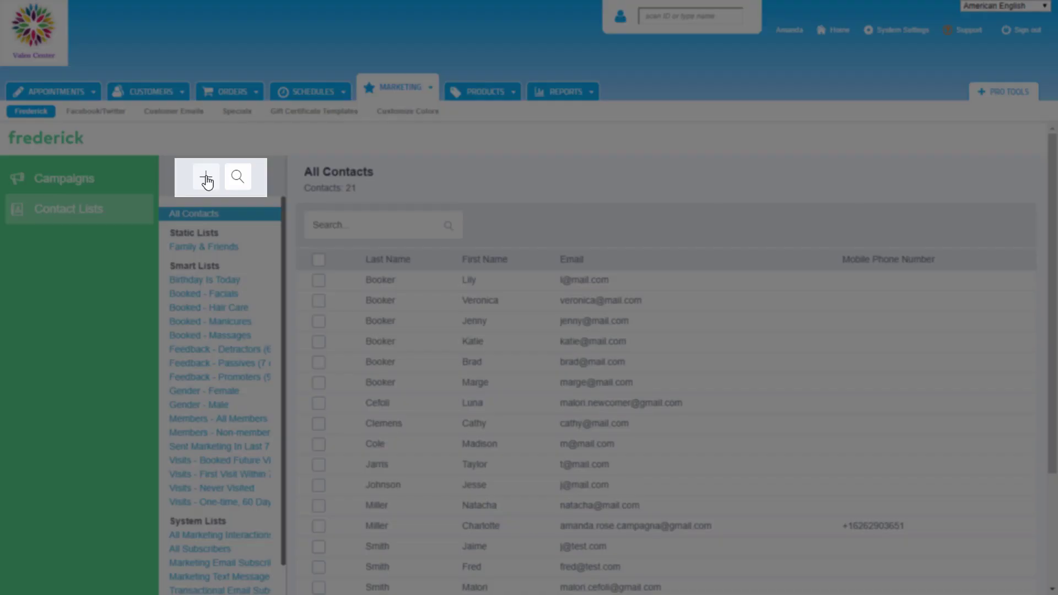
Step: Create a static contact list named 'VIP' and save it
click(206, 179)
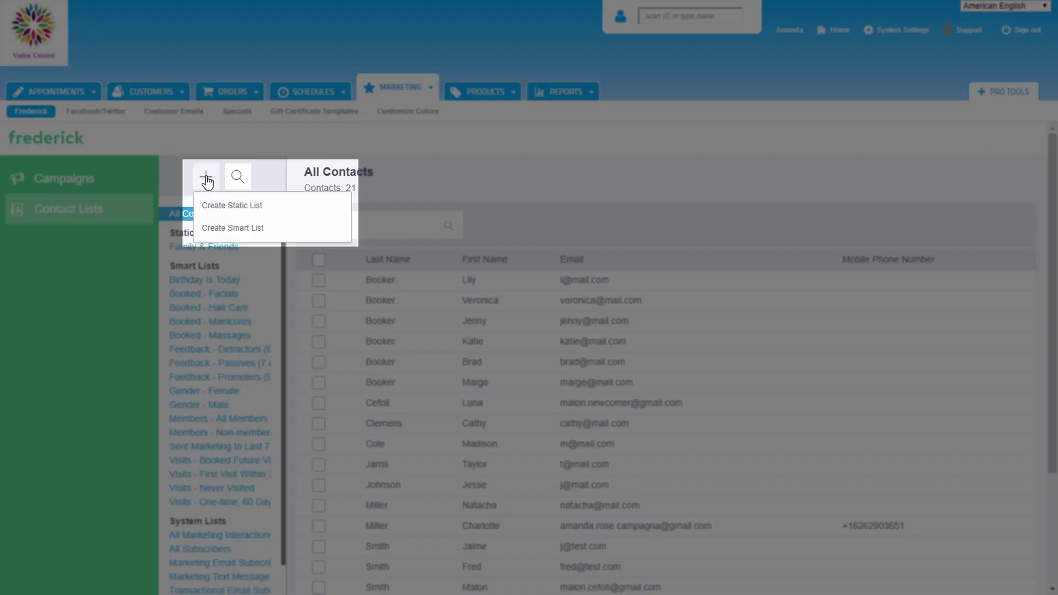
click(277, 206)
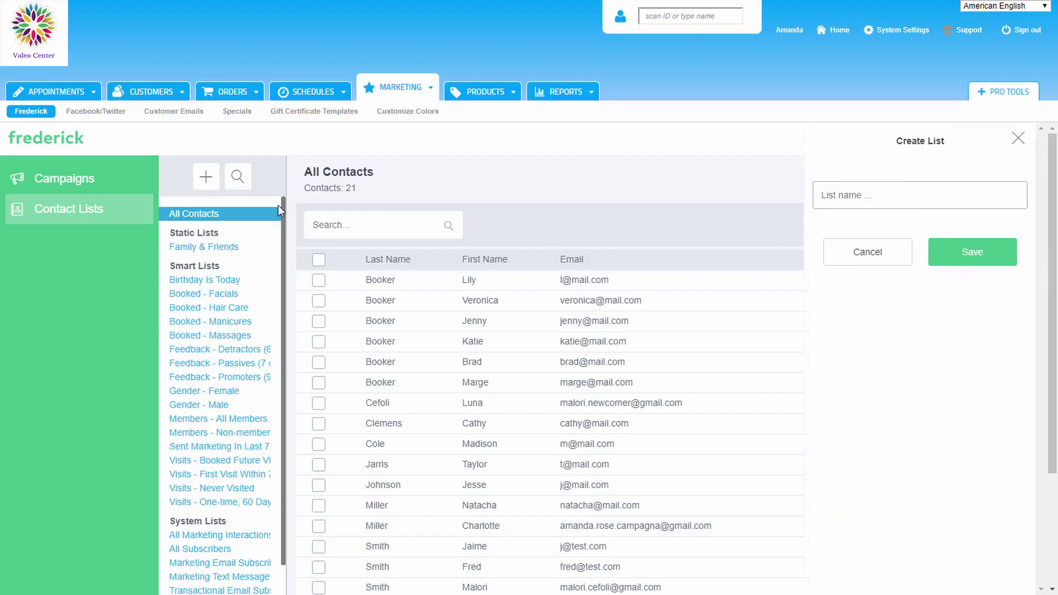
click(902, 195)
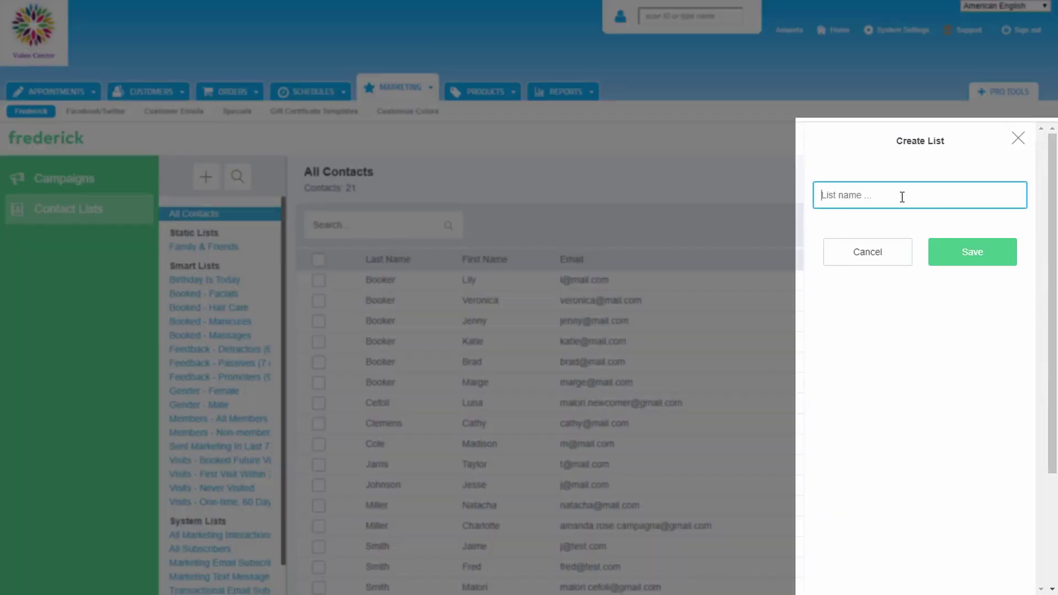
text(VIP)
click(959, 256)
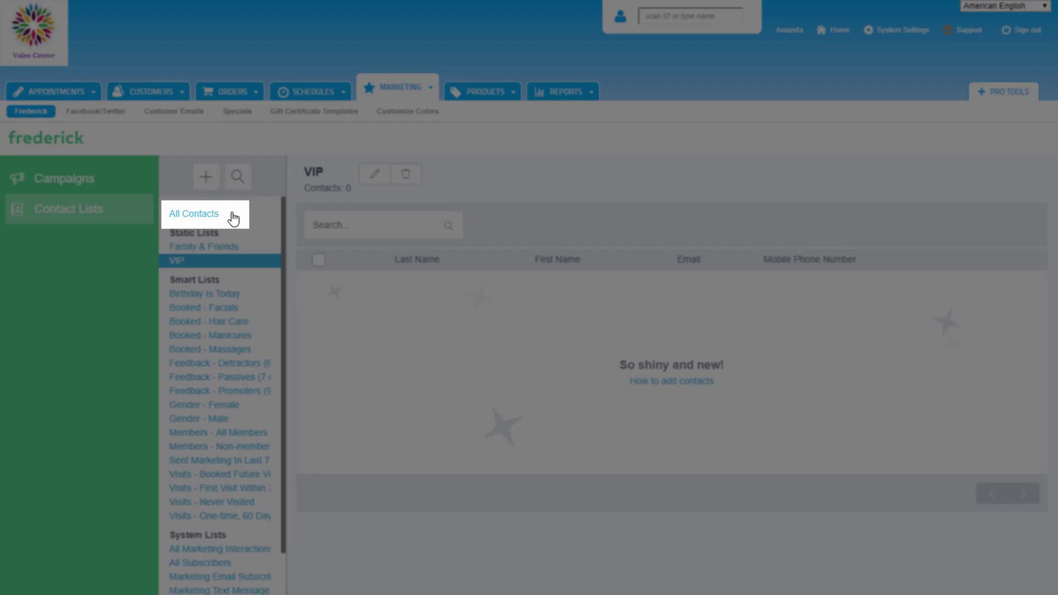
Step: Add the second, fourth and eleventh contacts in All Contacts to VIP, then open the VIP list
click(234, 218)
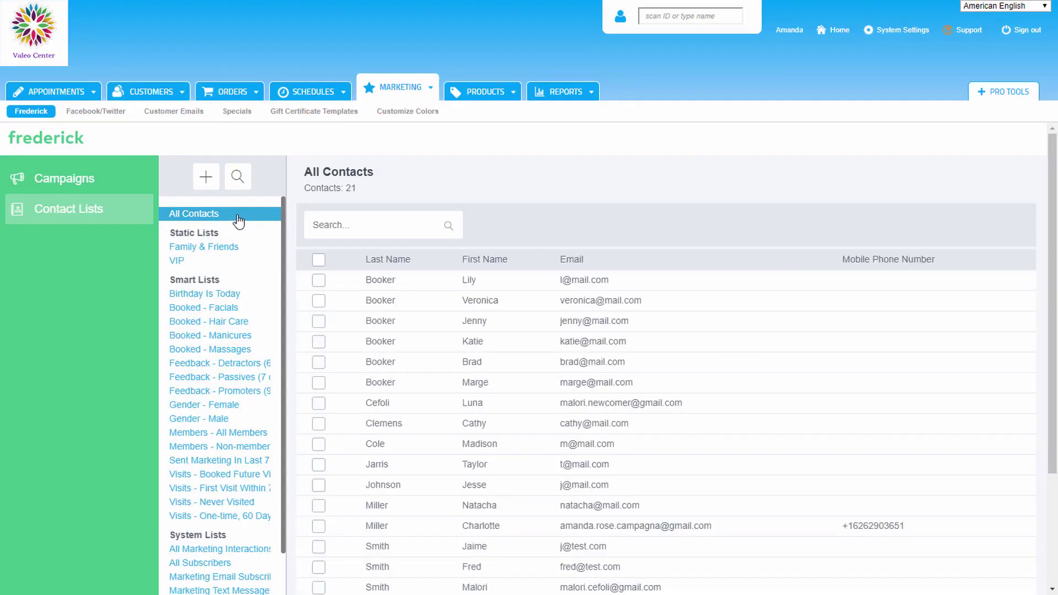
click(318, 301)
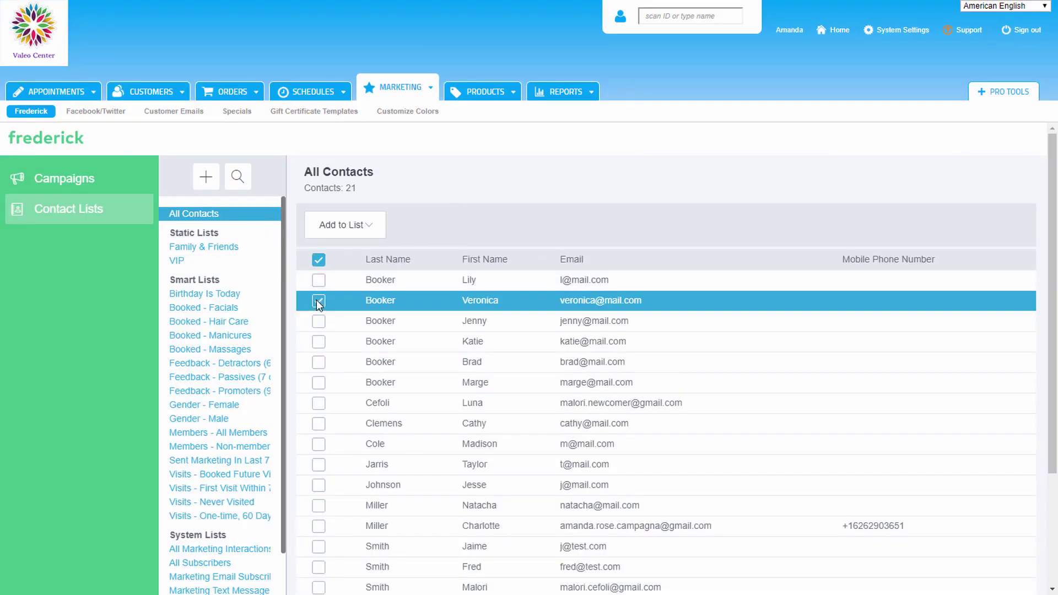
click(319, 343)
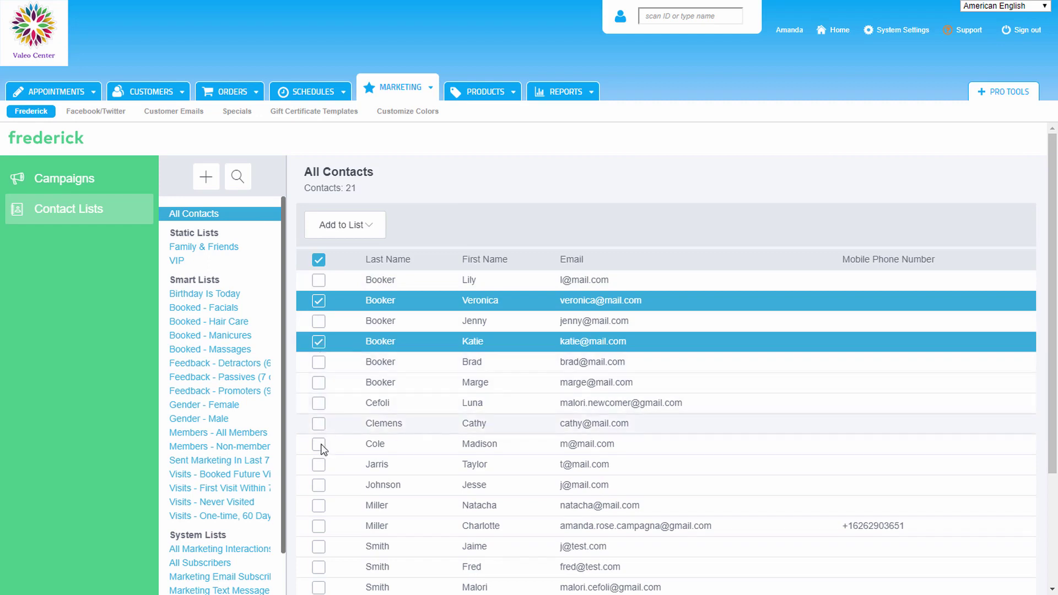
click(319, 485)
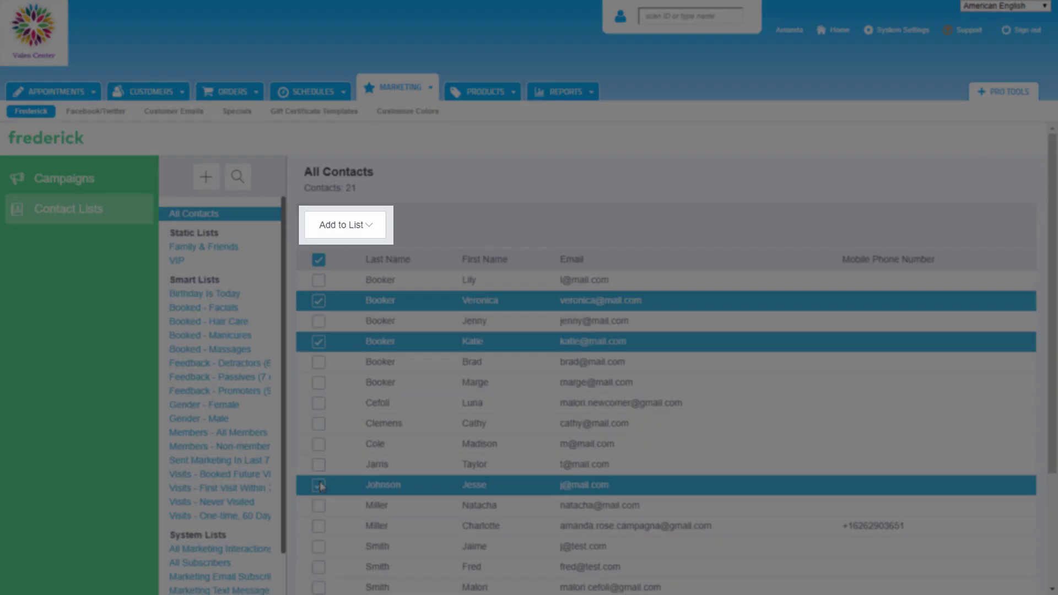
click(380, 226)
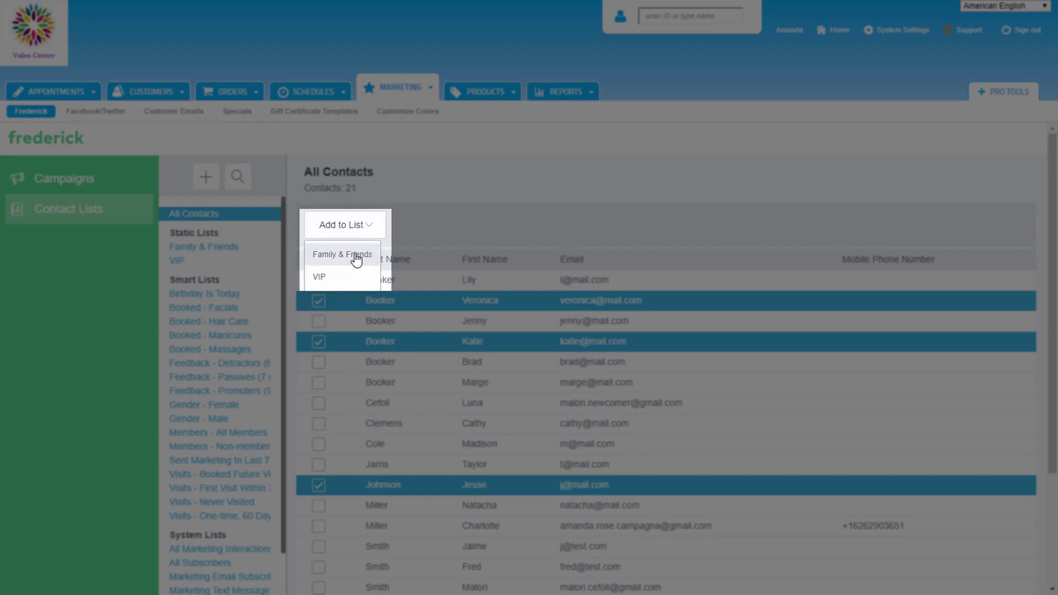
click(346, 279)
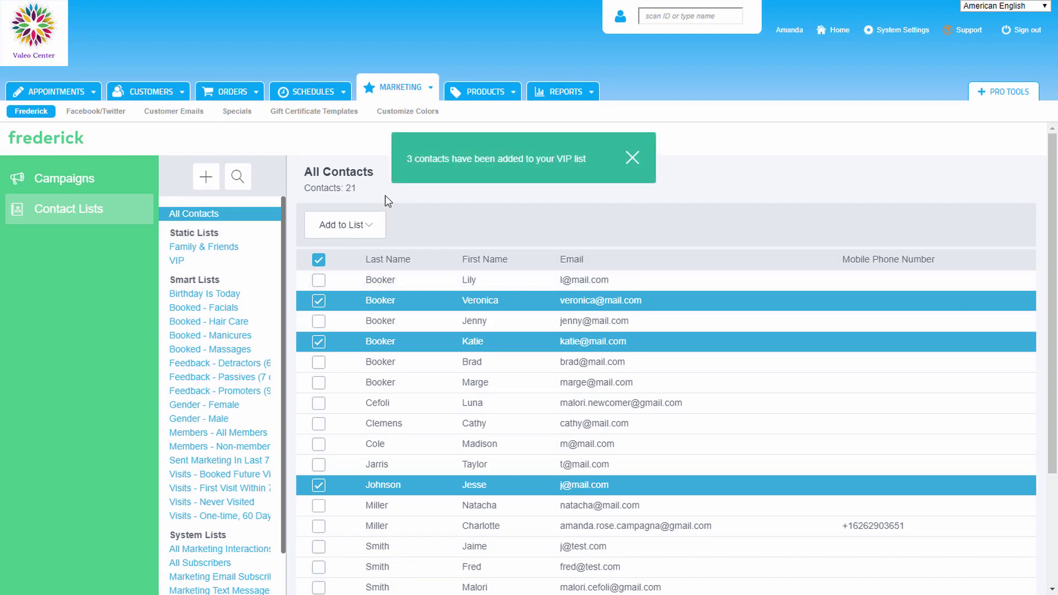
click(203, 264)
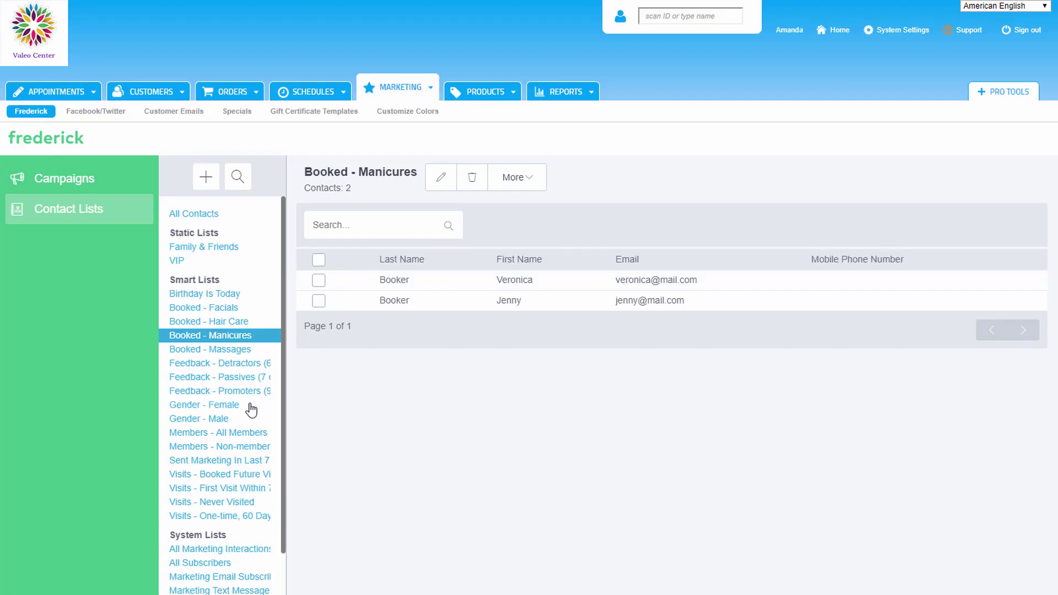
click(251, 407)
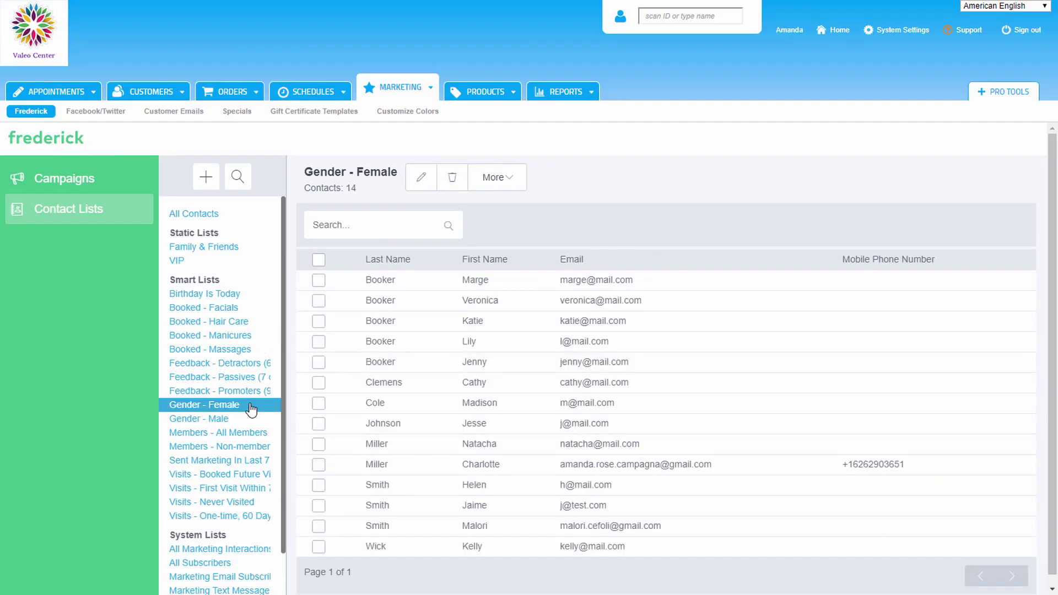
click(250, 419)
click(265, 447)
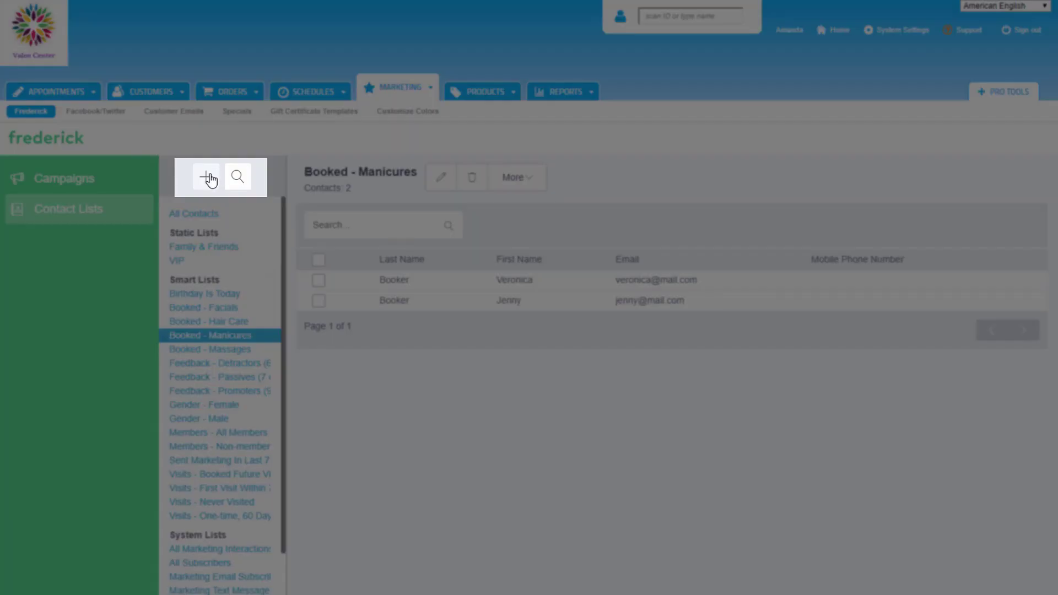
Step: Choose Create Smart List from the + menu above the contact lists
click(206, 177)
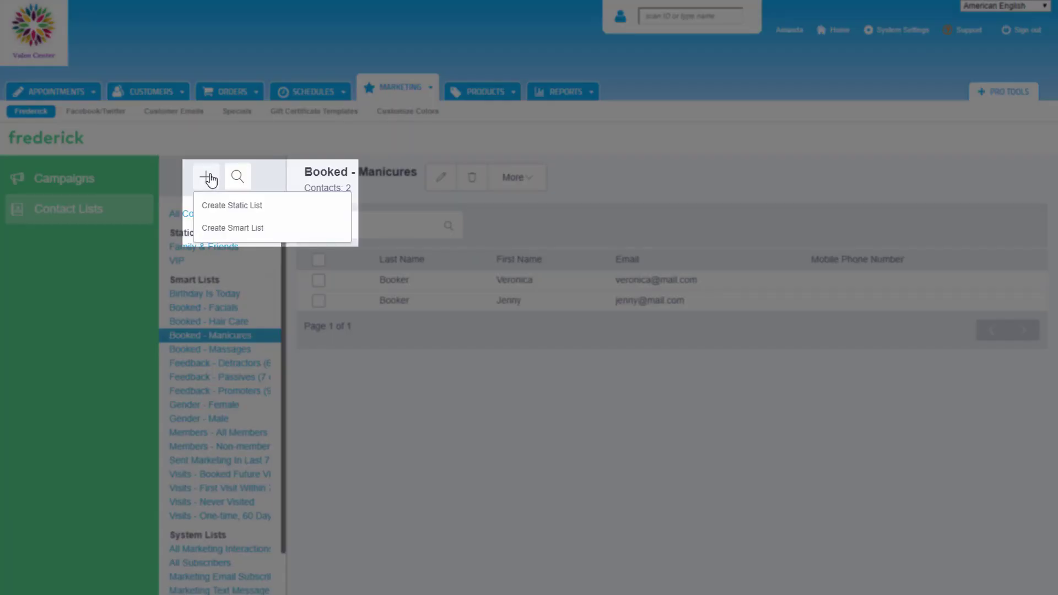
click(280, 230)
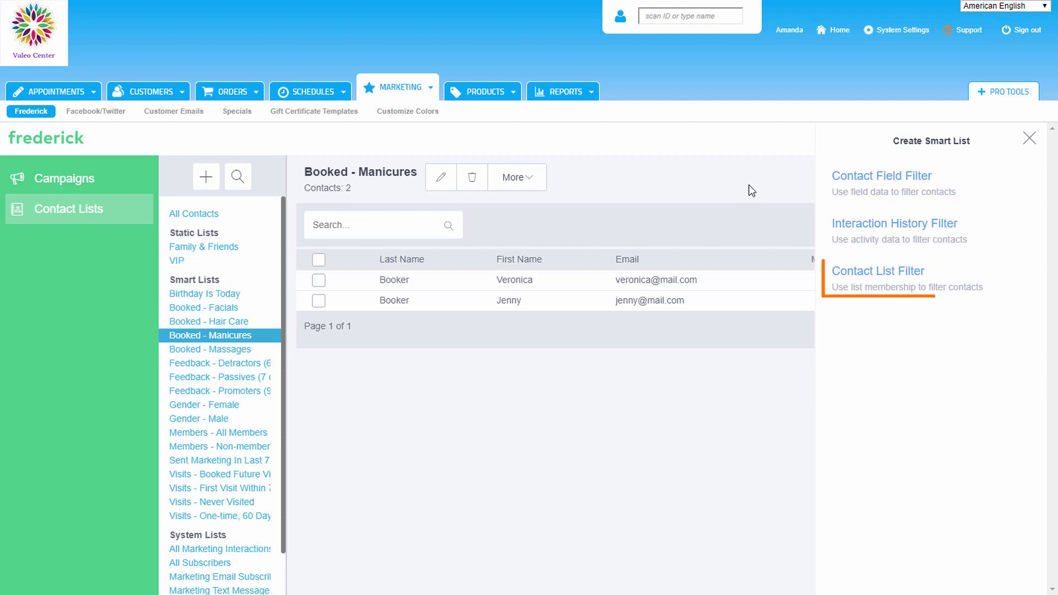
Step: Add a Contact Field filter: Birth Date is within 30 days
click(971, 188)
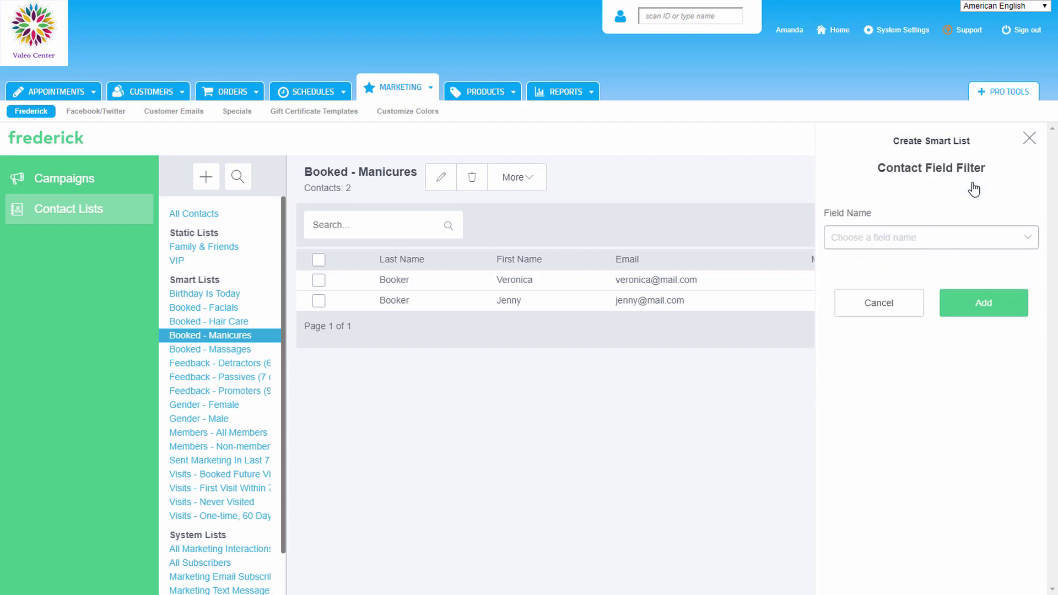
click(1026, 242)
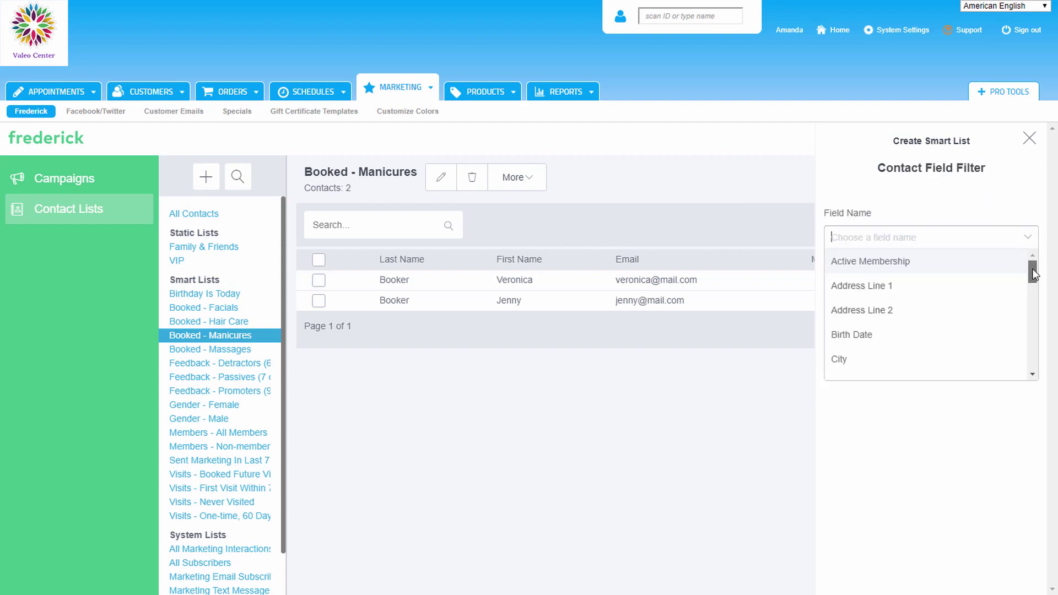
drag(1033, 273, 1033, 364)
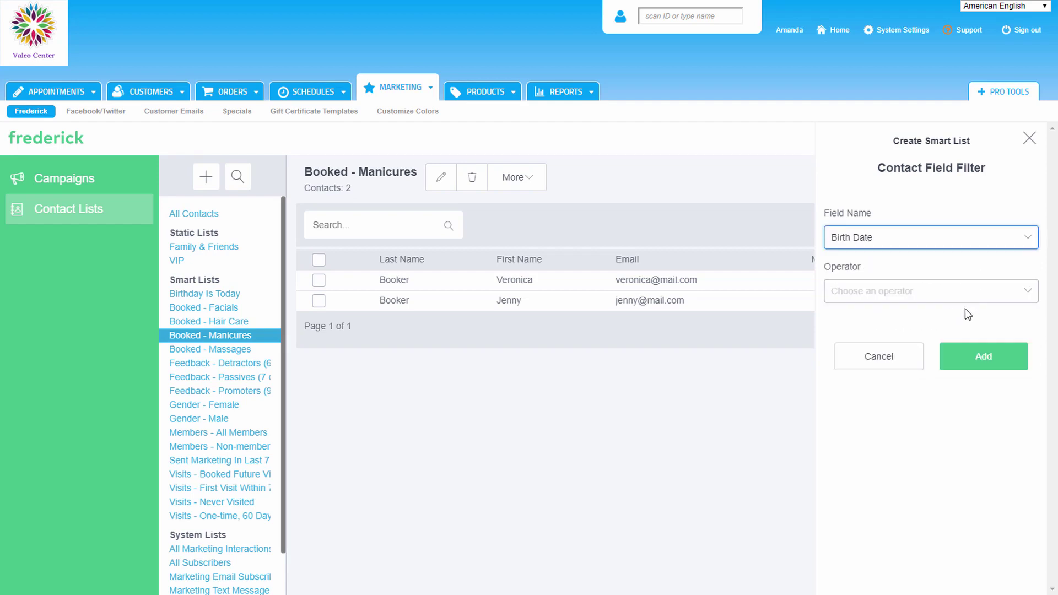
click(1030, 296)
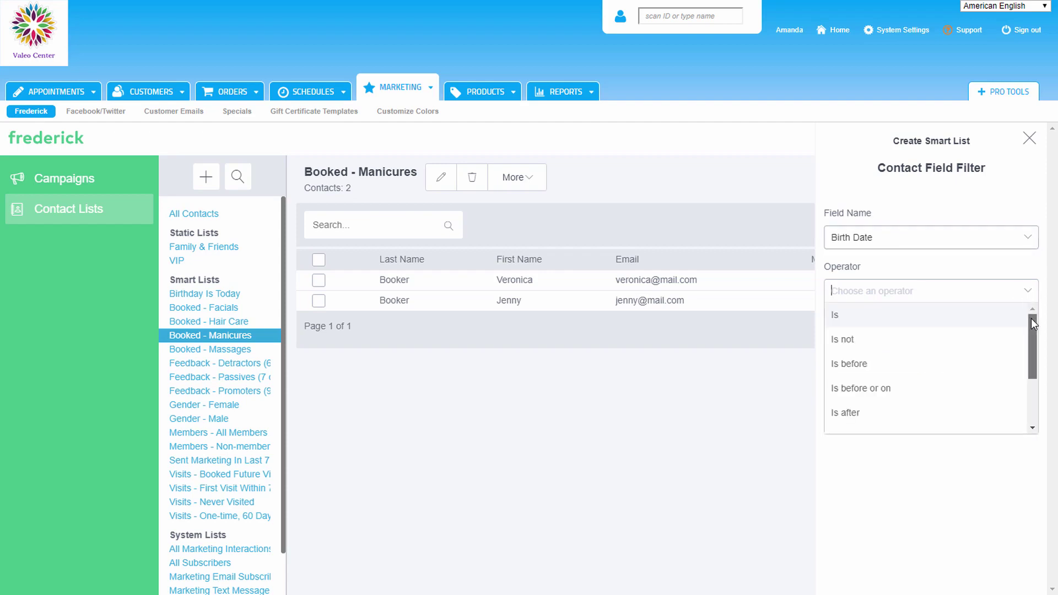
drag(1034, 324, 1039, 376)
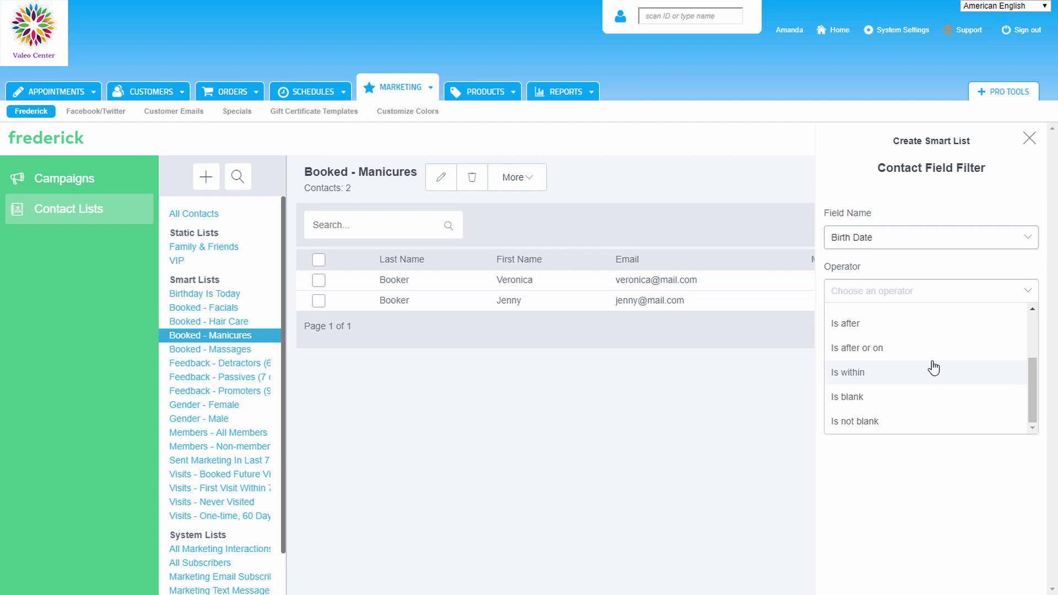
click(880, 371)
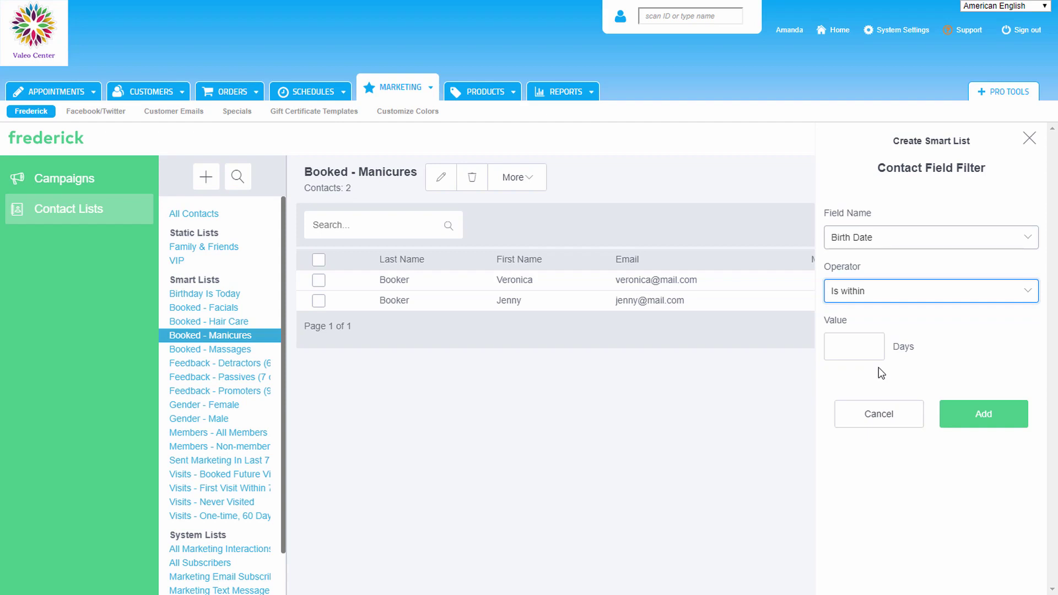
click(857, 347)
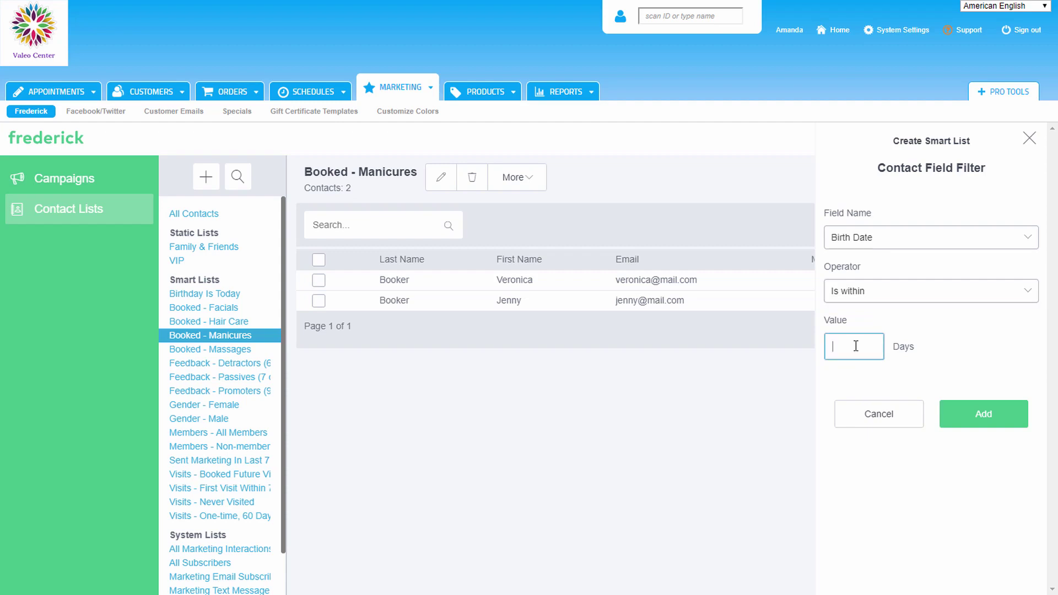
text(30)
click(925, 340)
click(995, 420)
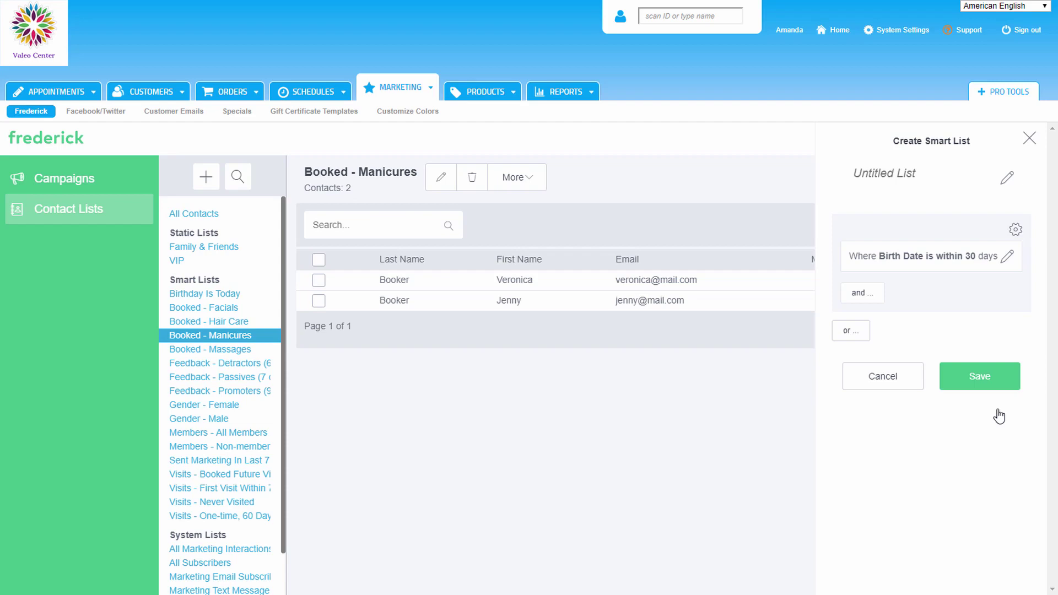
Step: Start an 'and' Interaction History condition for contacts who Have a Booked Appointment
click(871, 292)
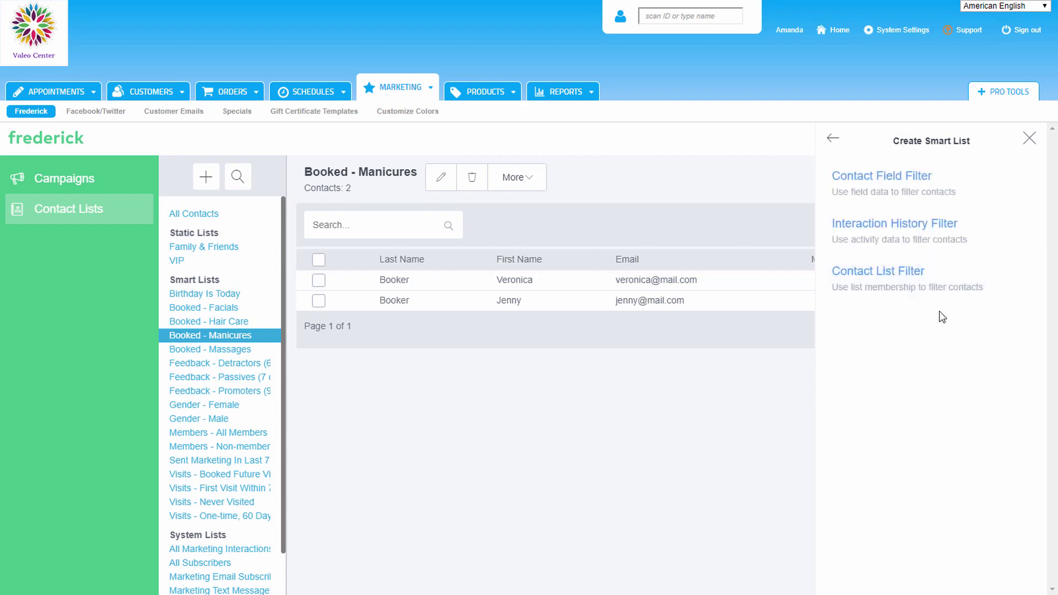
click(986, 235)
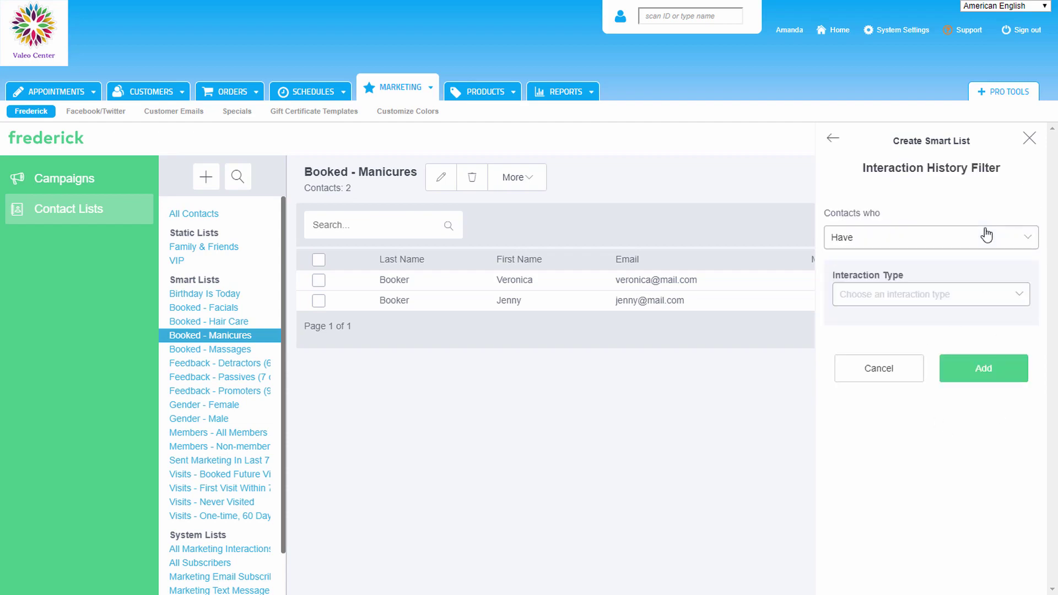
click(1031, 240)
click(1026, 262)
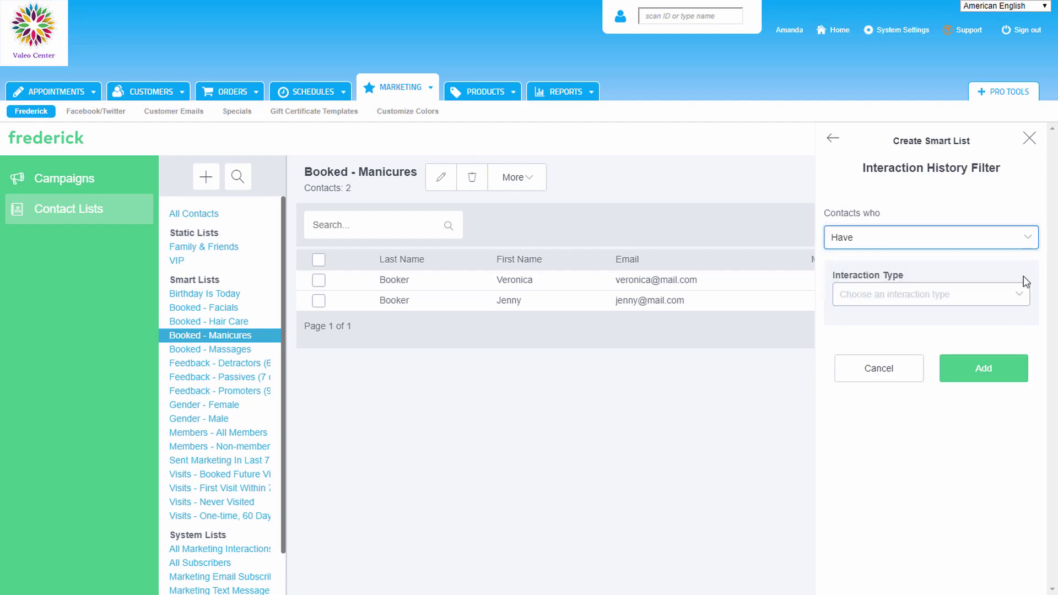
click(1020, 294)
mouse_move(1022, 323)
mouse_down()
mouse_move(1021, 376)
mouse_move(1025, 318)
mouse_up()
click(974, 318)
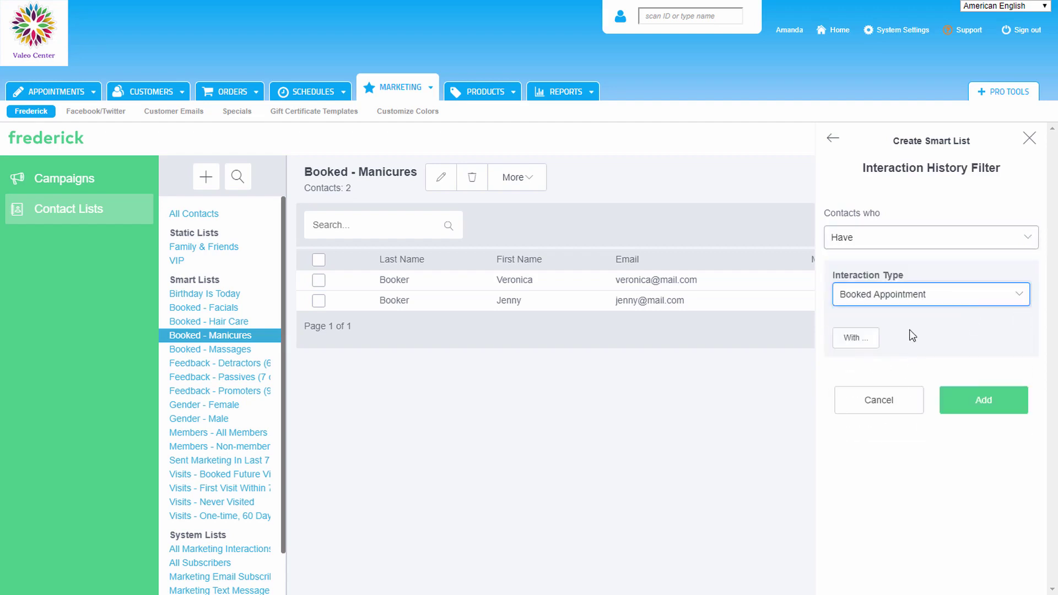
Step: Restrict the Booked Appointment condition to Occurred within 365 days and add it
click(1020, 361)
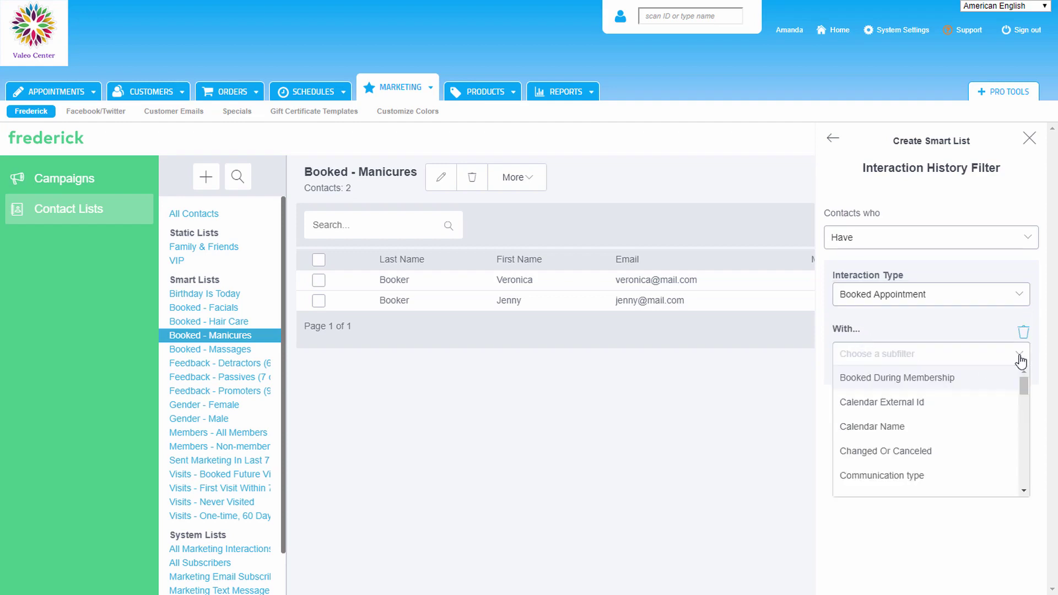
drag(1027, 388, 1026, 450)
click(905, 452)
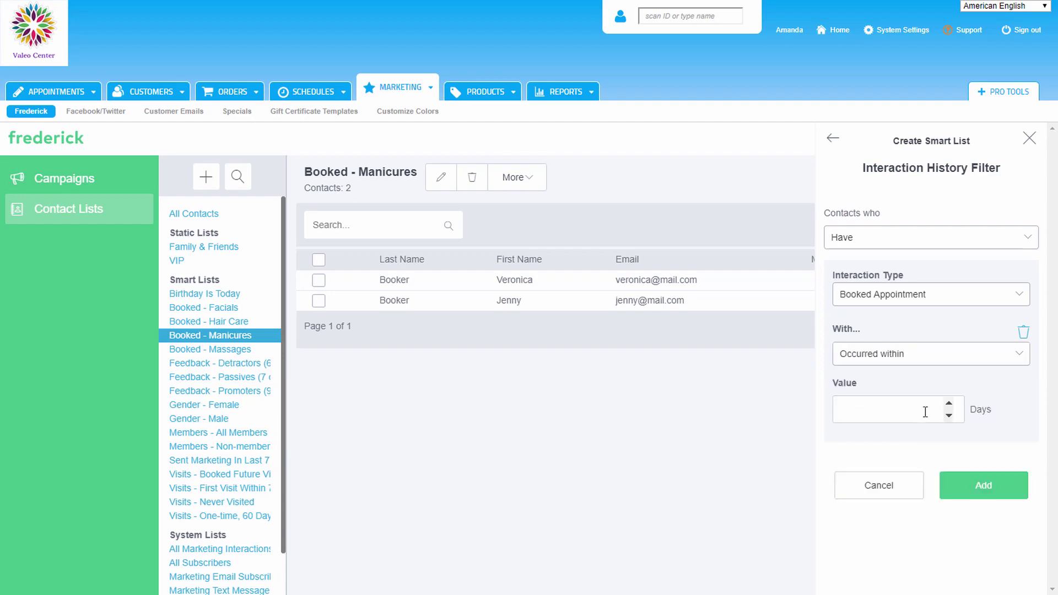
click(925, 412)
text(365)
click(984, 518)
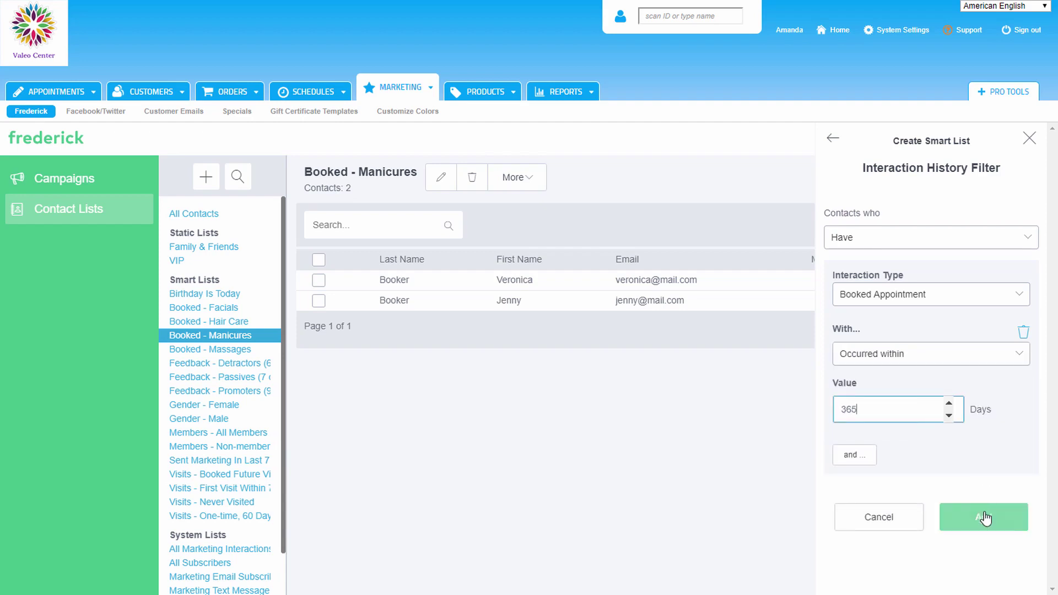
click(852, 412)
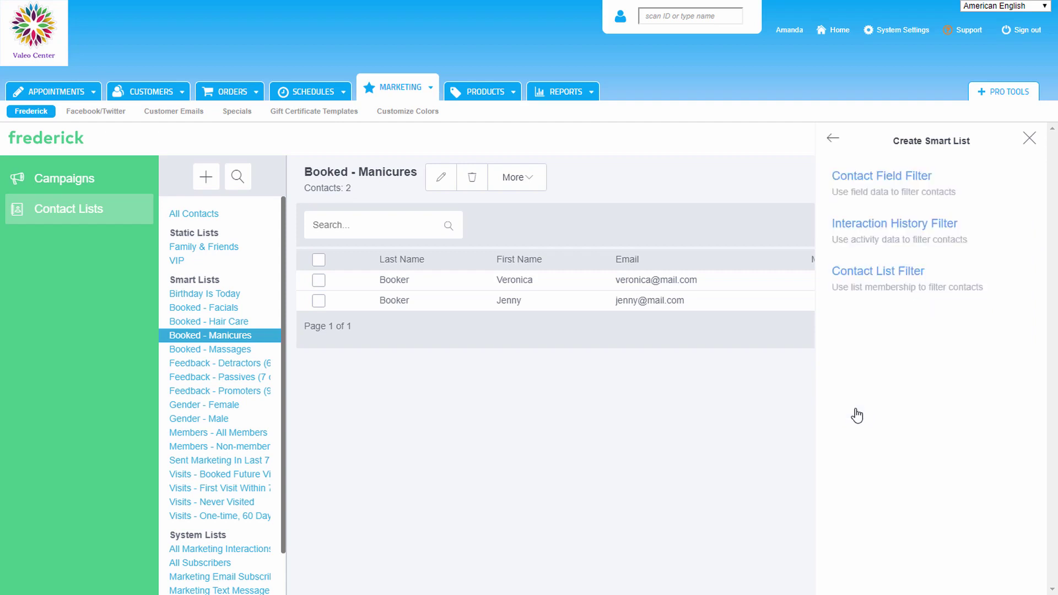
click(1003, 282)
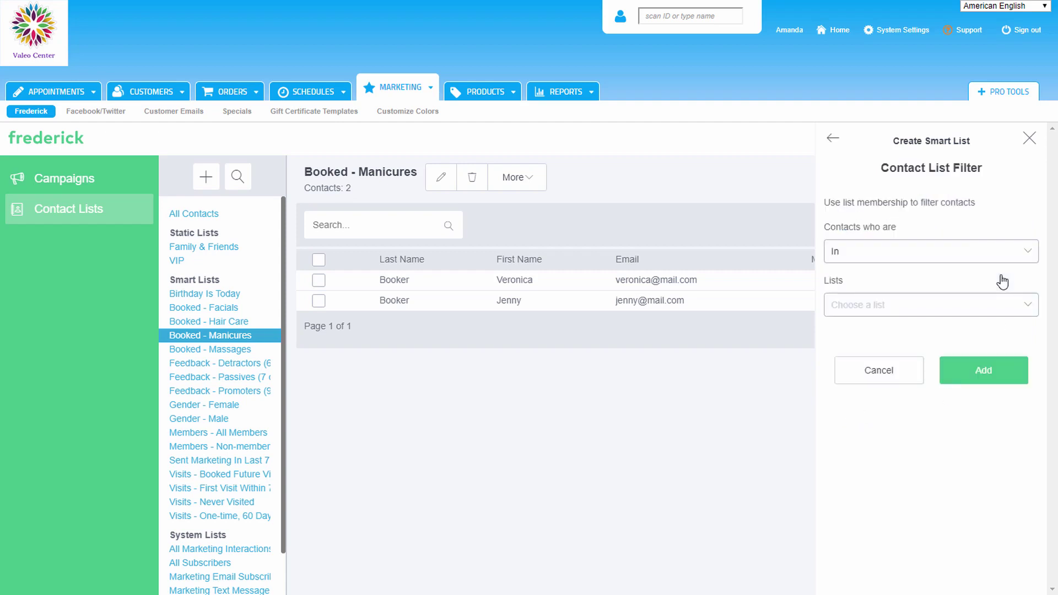
click(1035, 256)
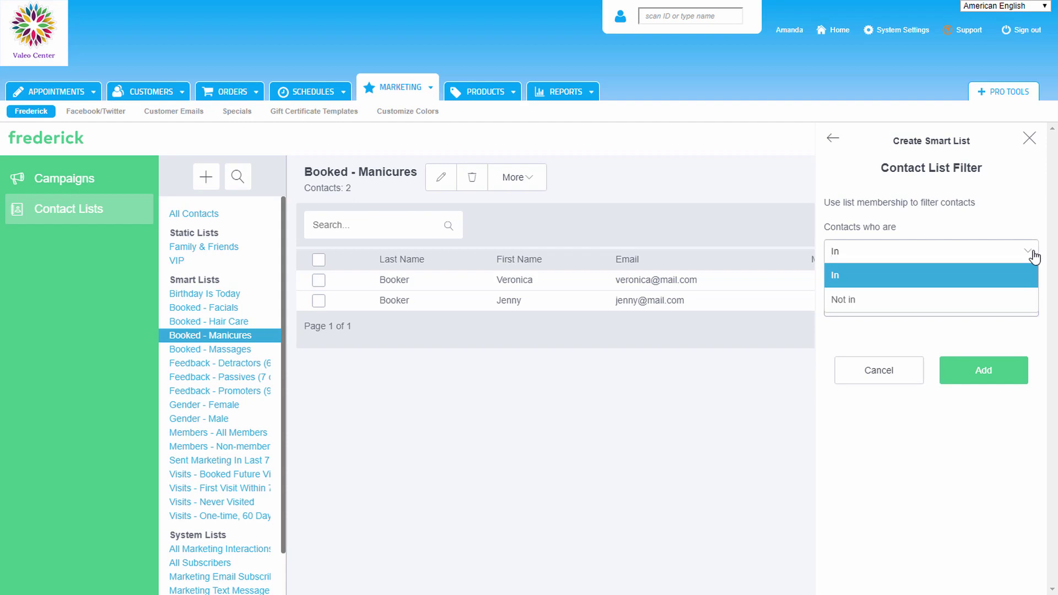
click(1034, 257)
click(1035, 311)
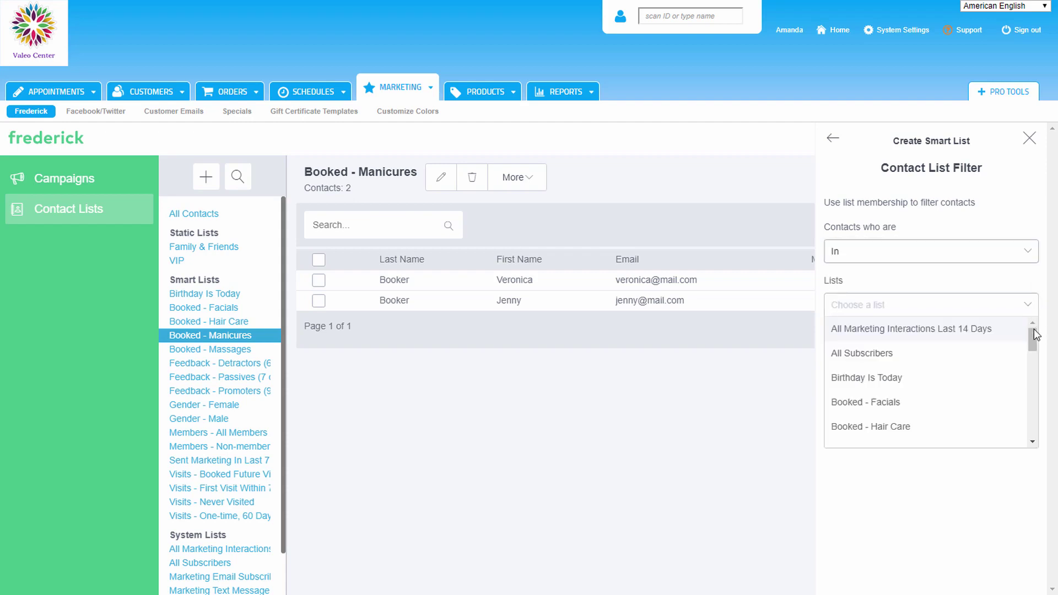
drag(1034, 340, 1021, 408)
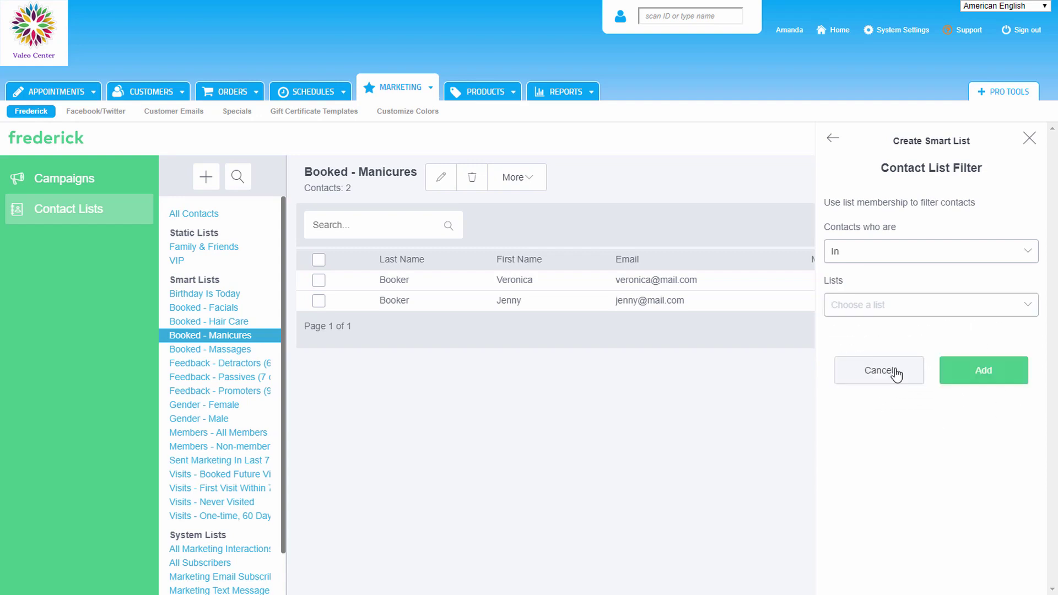
click(880, 371)
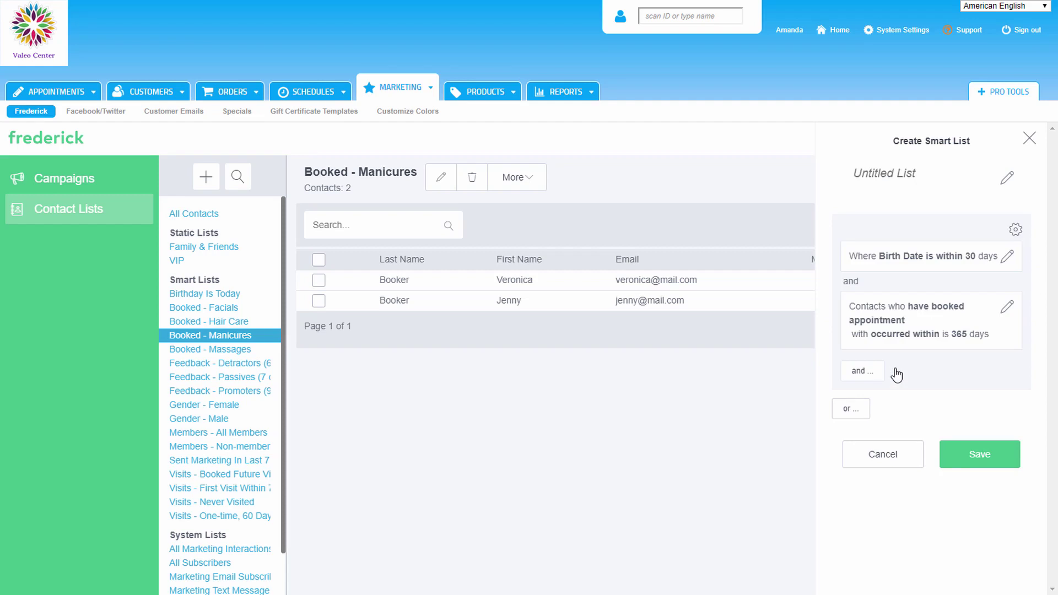
Step: Rename 'Untitled List' to 'Birthday List' and save the smart list
click(932, 171)
text(Birthday List)
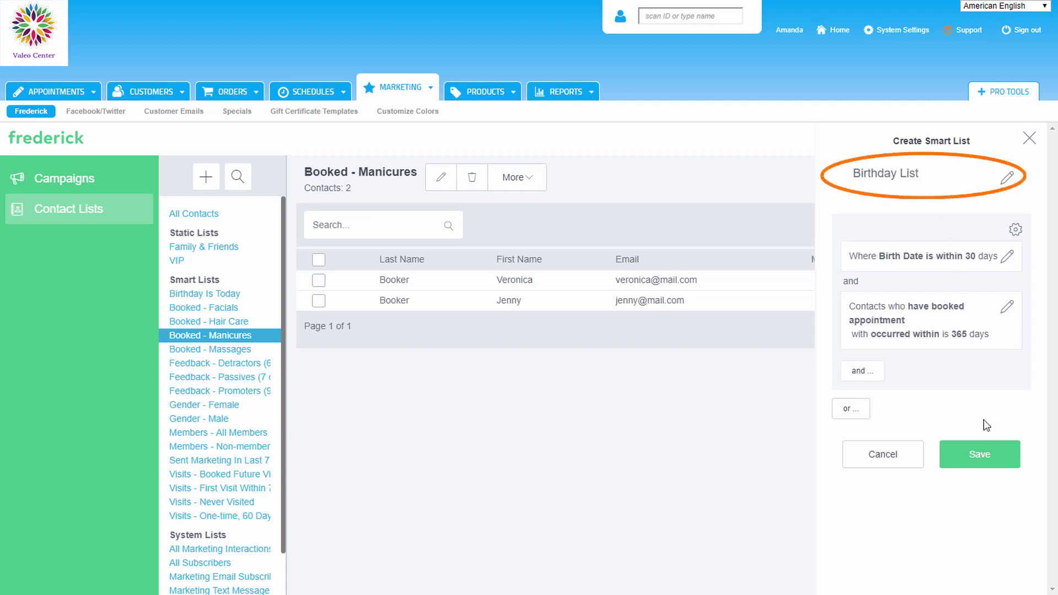
click(980, 456)
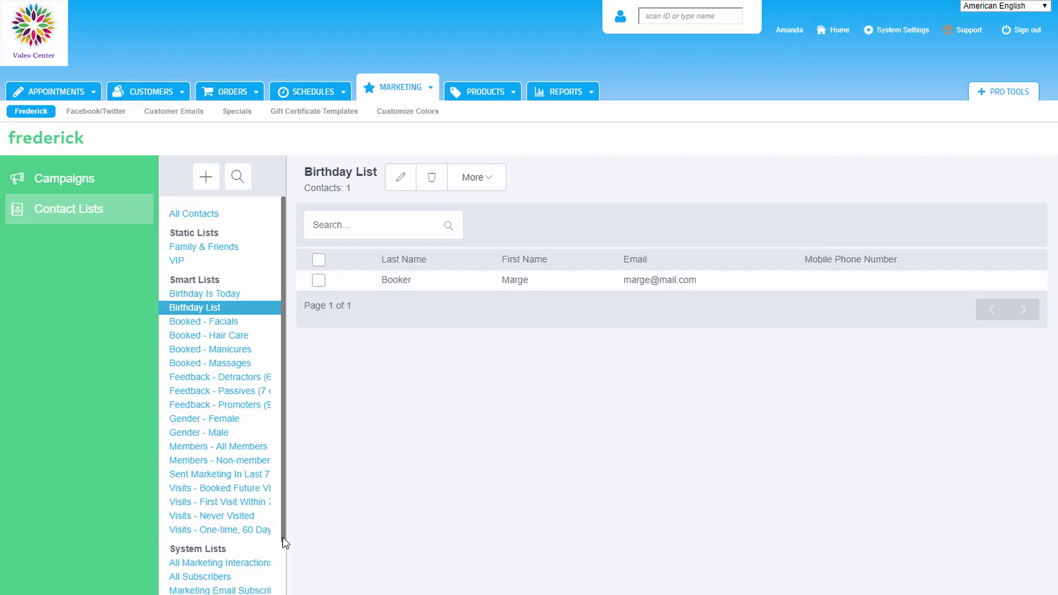
Step: View All Marketing Interactions, All Subscribers, and the Marketing and Transactional Email Subscribed lists
scroll(283, 532, down, 2)
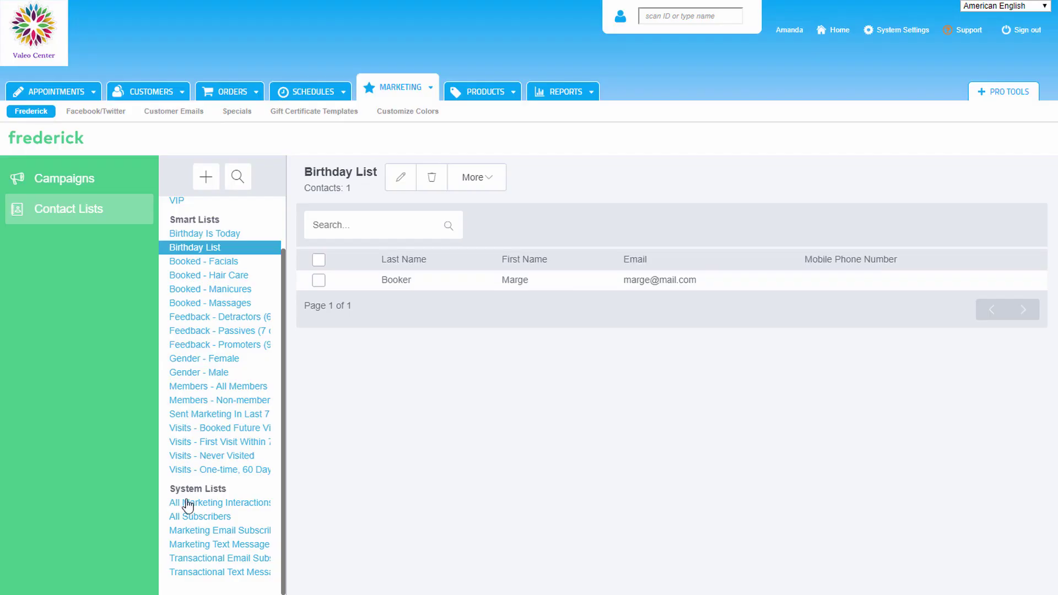
click(184, 503)
click(184, 516)
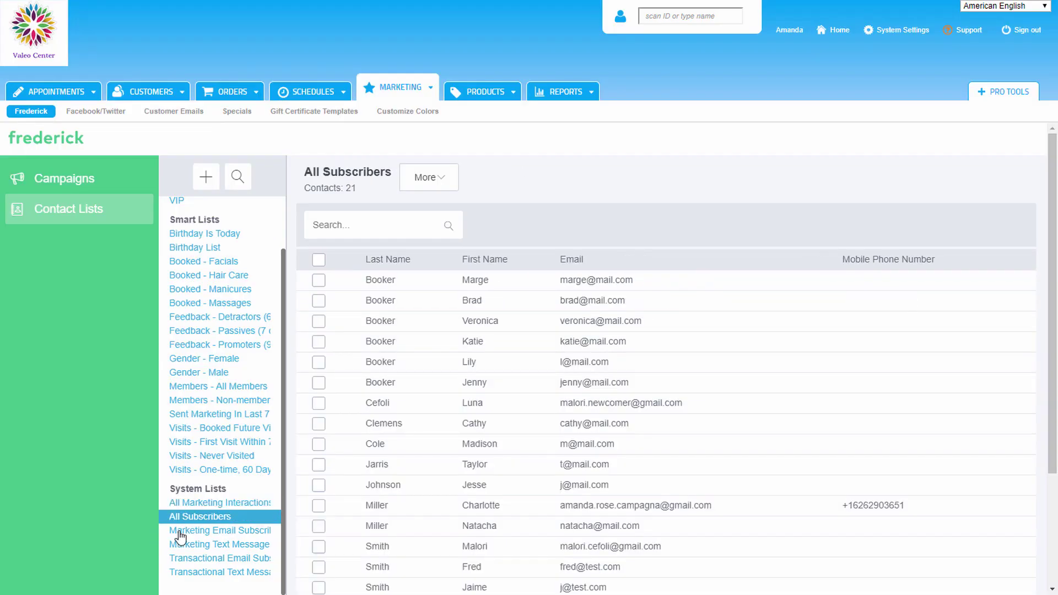
click(176, 531)
click(164, 558)
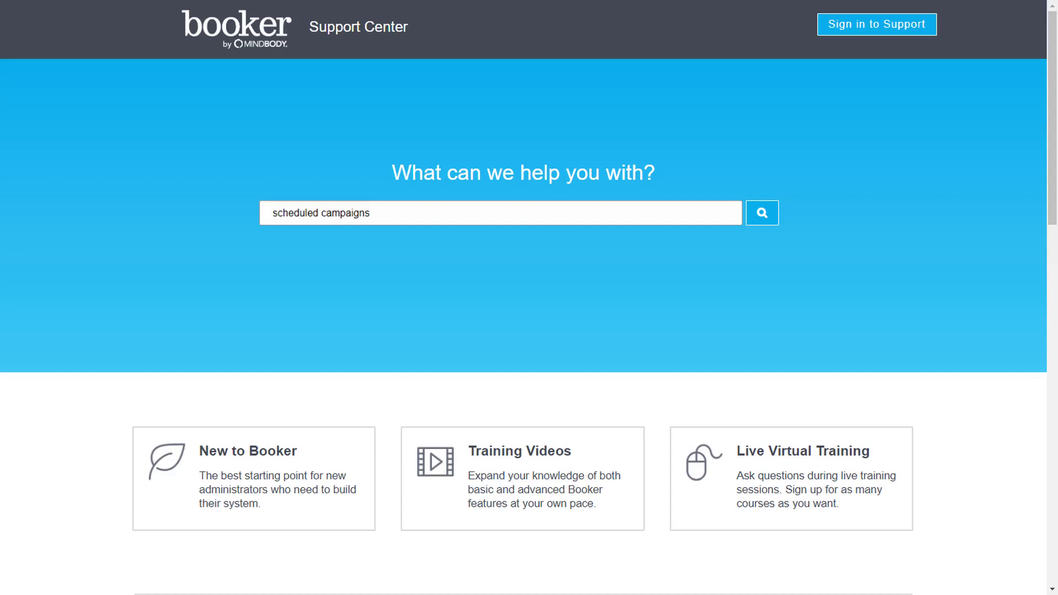
Step: Search the Support Center for 'scheduled campaigns'
key(Return)
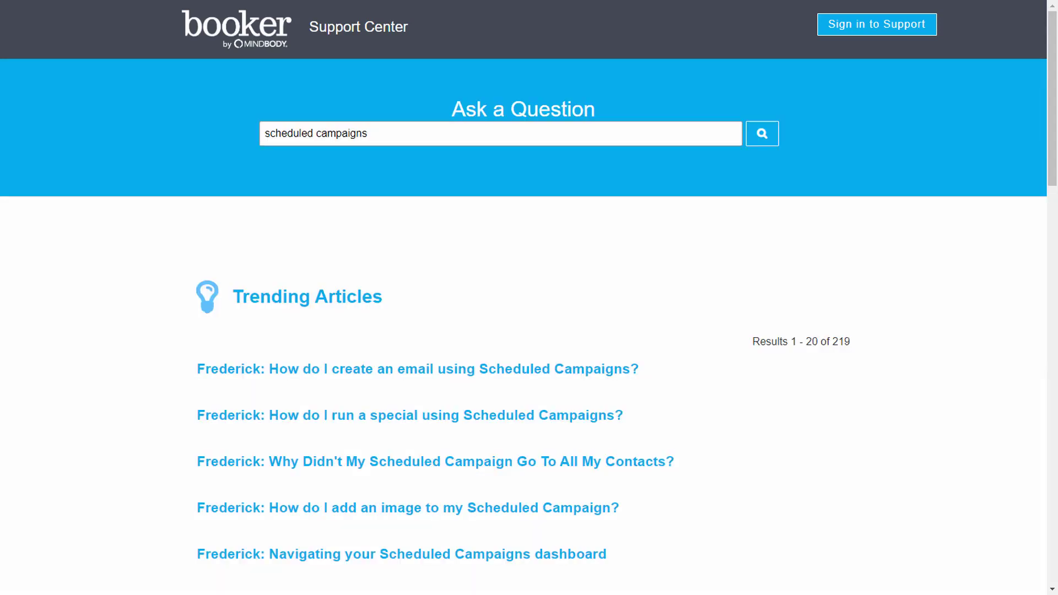